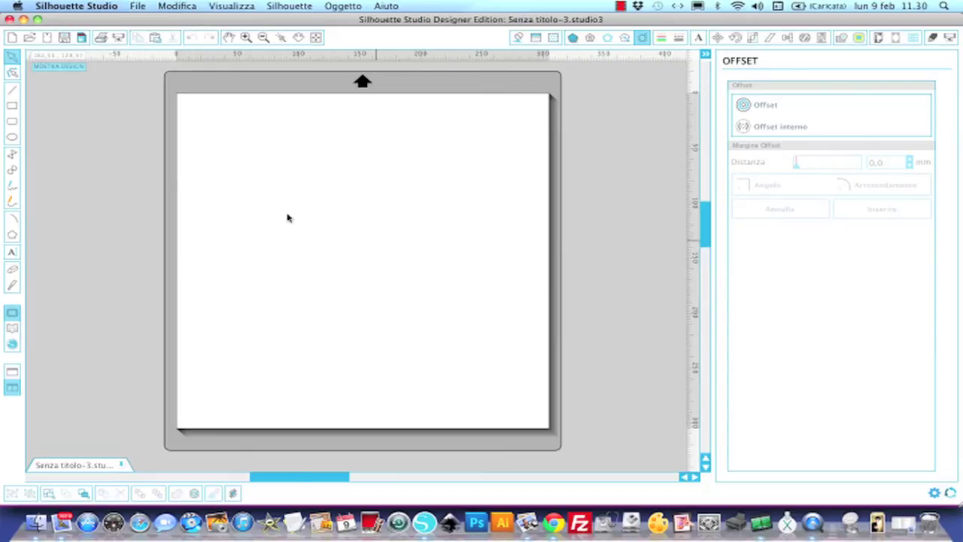
Step: Draw a rounded rectangle about 207 mm wide and 209 mm high on the page and nudge it up and left
{"action": "left_click", "coordinate": [13, 125]}
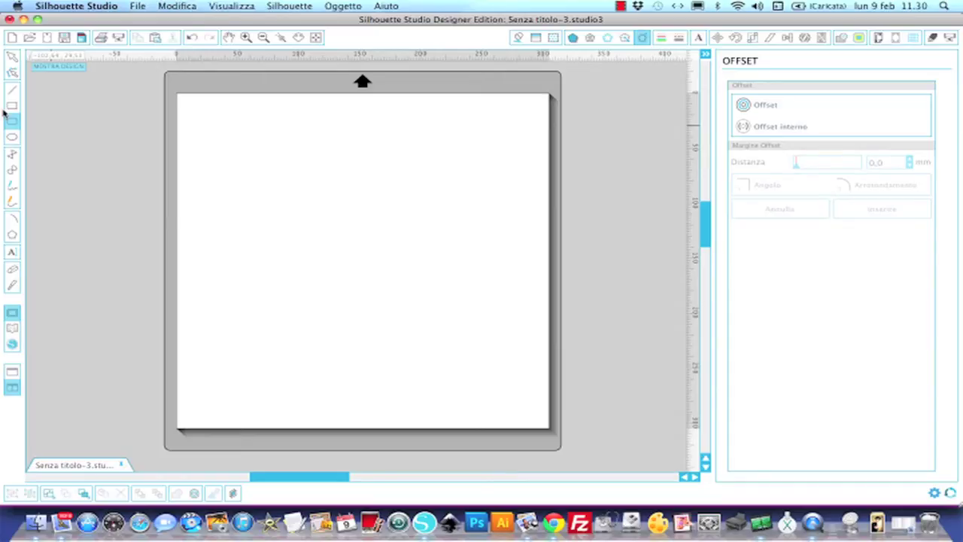
{"action": "mouse_move", "coordinate": [245, 142]}
{"action": "left_mouse_down"}
{"action": "mouse_move", "coordinate": [473, 237]}
{"action": "mouse_move", "coordinate": [498, 372]}
{"action": "left_mouse_up"}
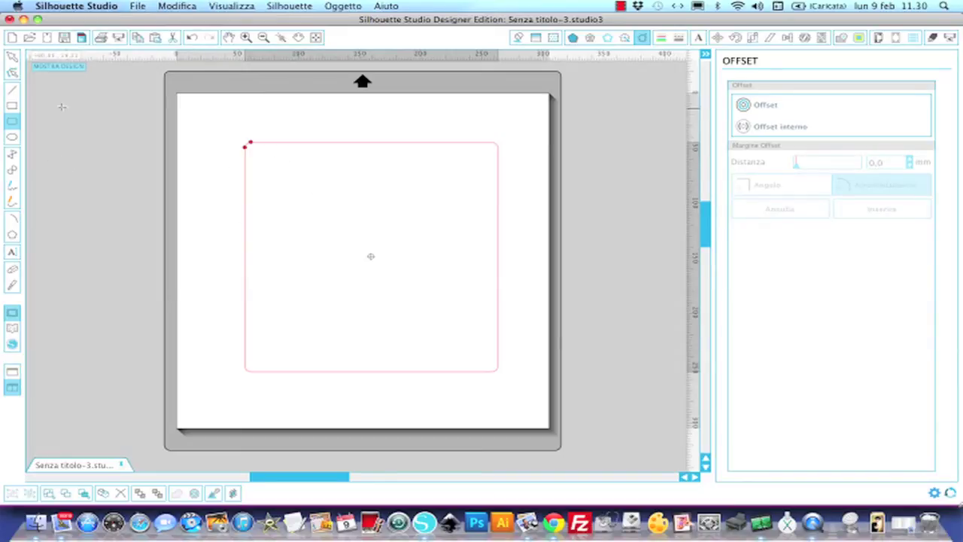
{"action": "left_click", "coordinate": [11, 59]}
{"action": "left_click", "coordinate": [415, 144]}
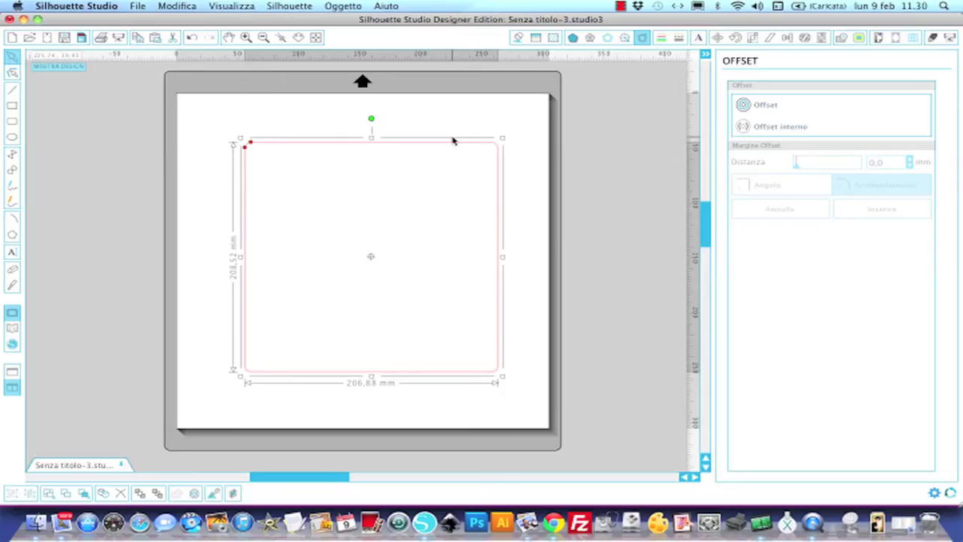
{"action": "left_click", "coordinate": [754, 39]}
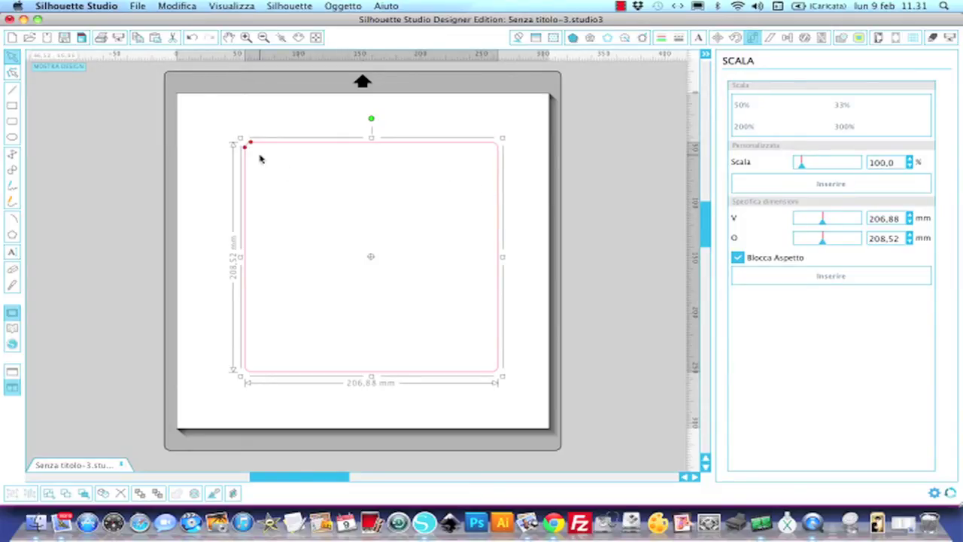
{"action": "left_click_drag", "start_coordinate": [276, 144], "coordinate": [267, 135]}
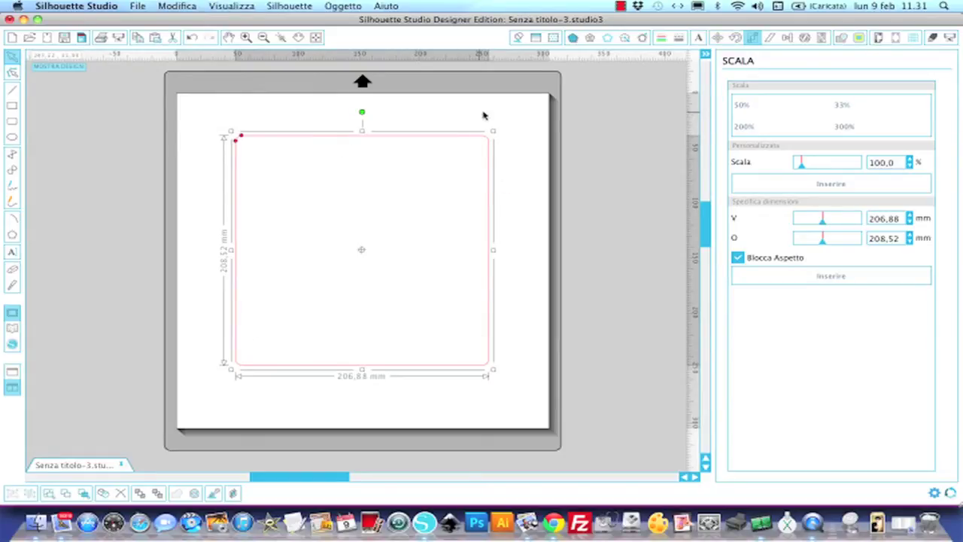
Step: Try an internal offset of 35.7 mm on the rounded rectangle and delete the offset shape
{"action": "left_click", "coordinate": [643, 38]}
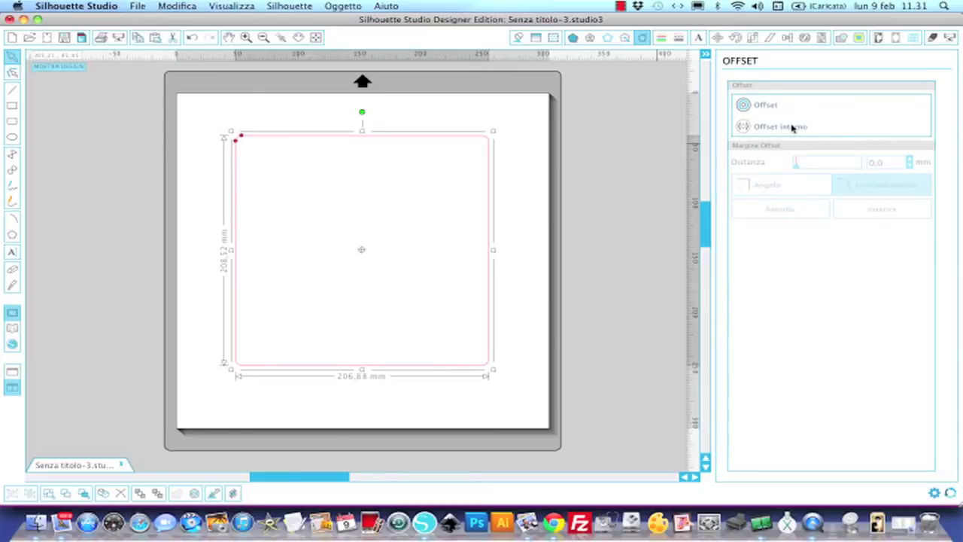
{"action": "left_click", "coordinate": [791, 128]}
{"action": "left_click_drag", "start_coordinate": [797, 164], "coordinate": [803, 168]}
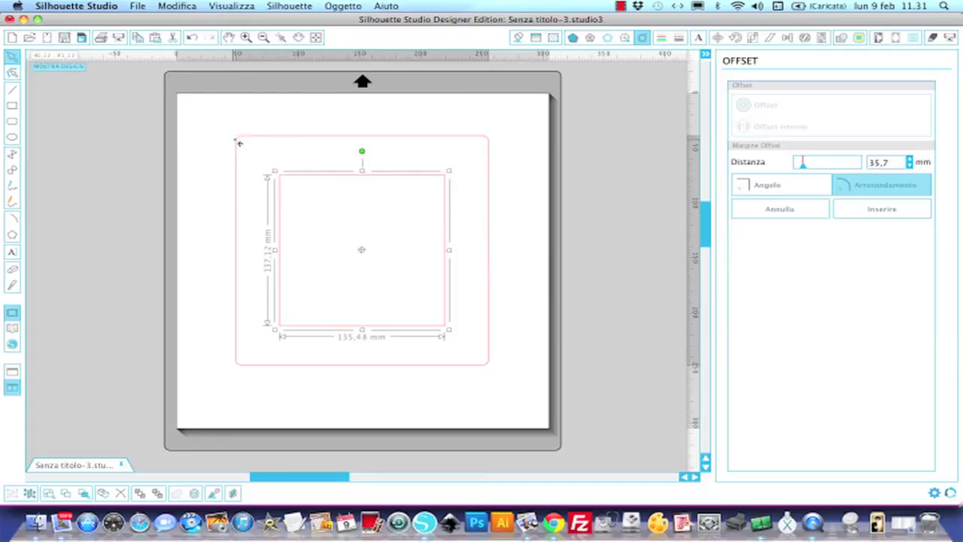
{"action": "left_click", "coordinate": [426, 179]}
{"action": "key", "text": "Delete"}
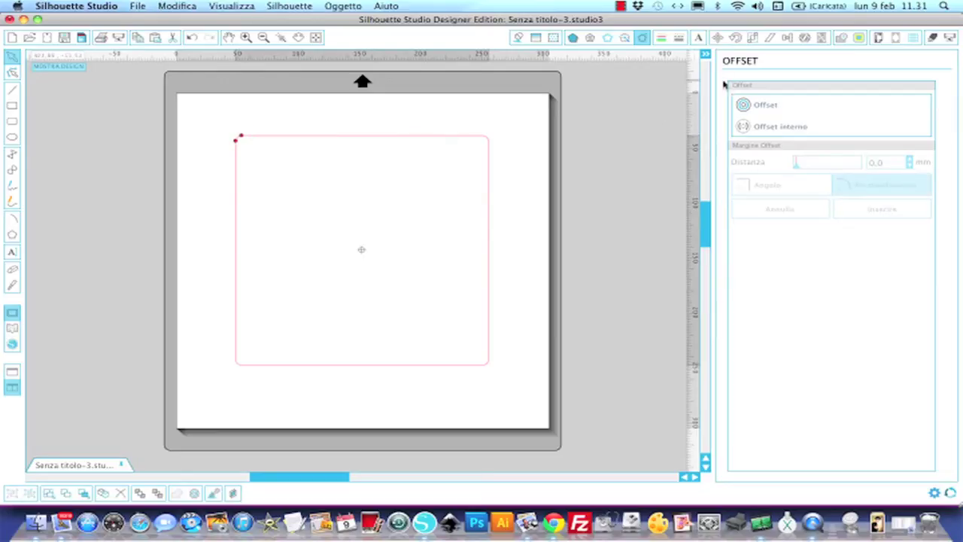
Step: Try an outward offset of 26.4 mm with rounded corners on the rectangle and remove the offset shape
{"action": "left_click", "coordinate": [775, 109]}
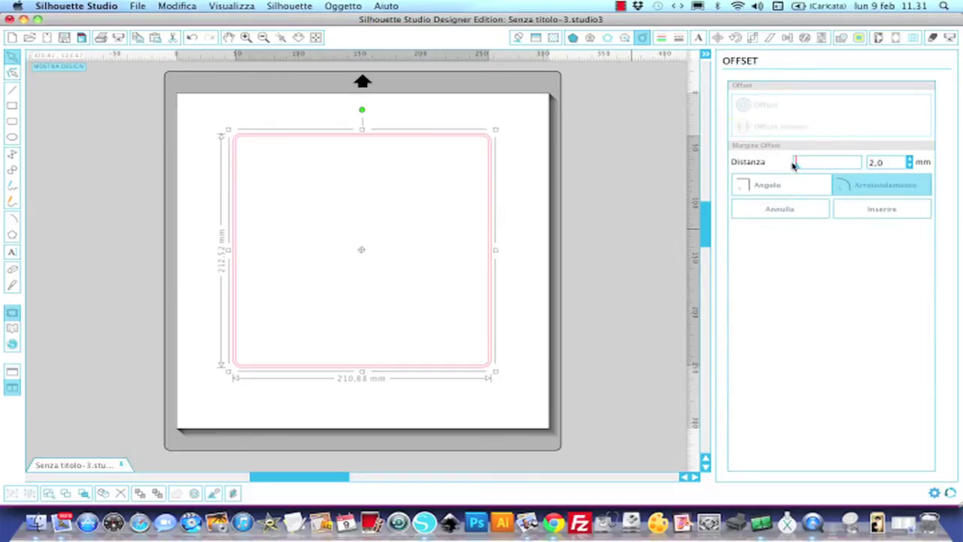
{"action": "left_click_drag", "start_coordinate": [794, 165], "coordinate": [802, 169]}
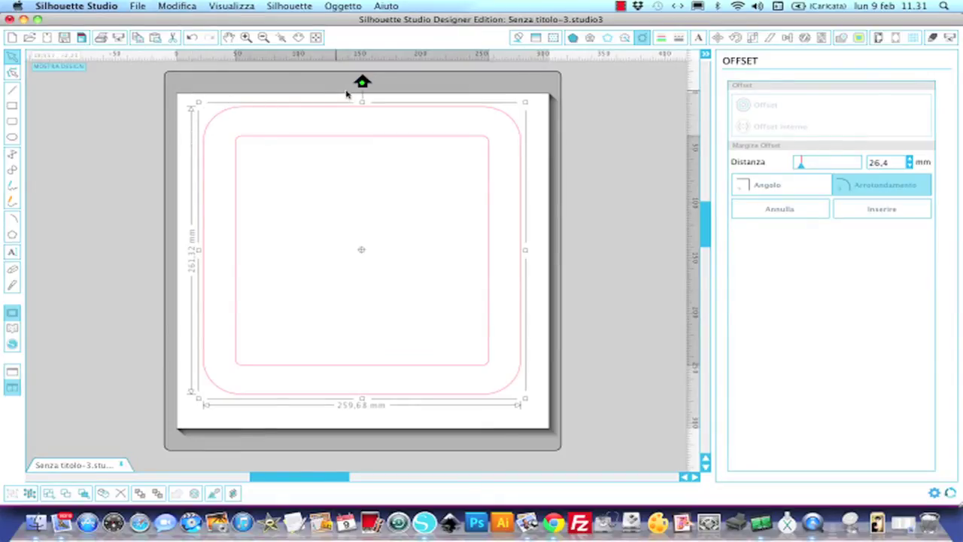
{"action": "left_click", "coordinate": [367, 106]}
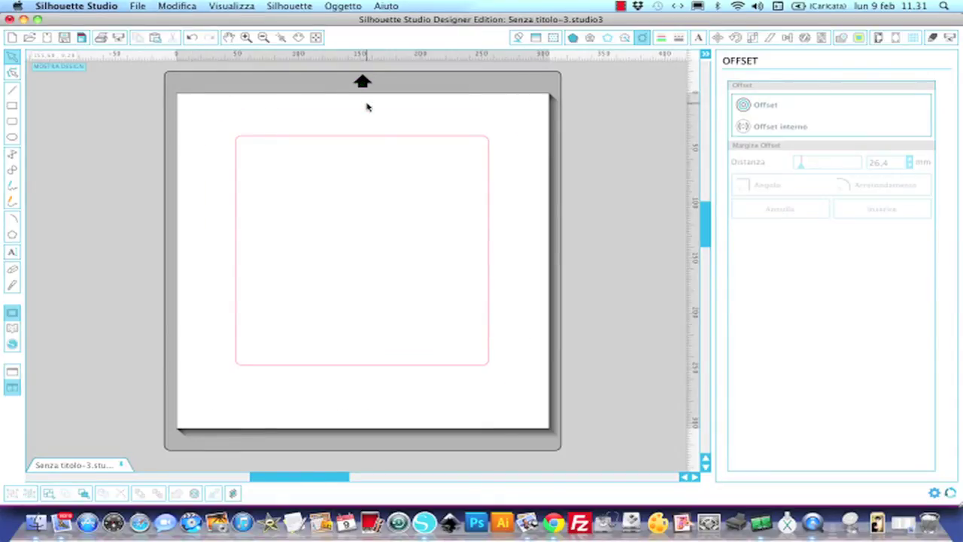
Step: Duplicate the rounded rectangle and shrink the copy to about 157 mm wide and 158 mm high inside the original
{"action": "left_click", "coordinate": [335, 139]}
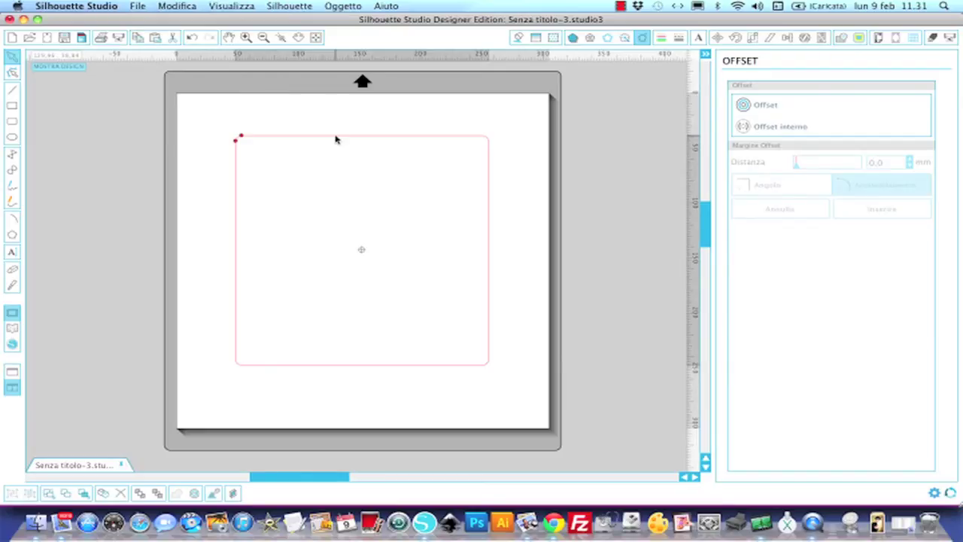
{"action": "right_click", "coordinate": [336, 140]}
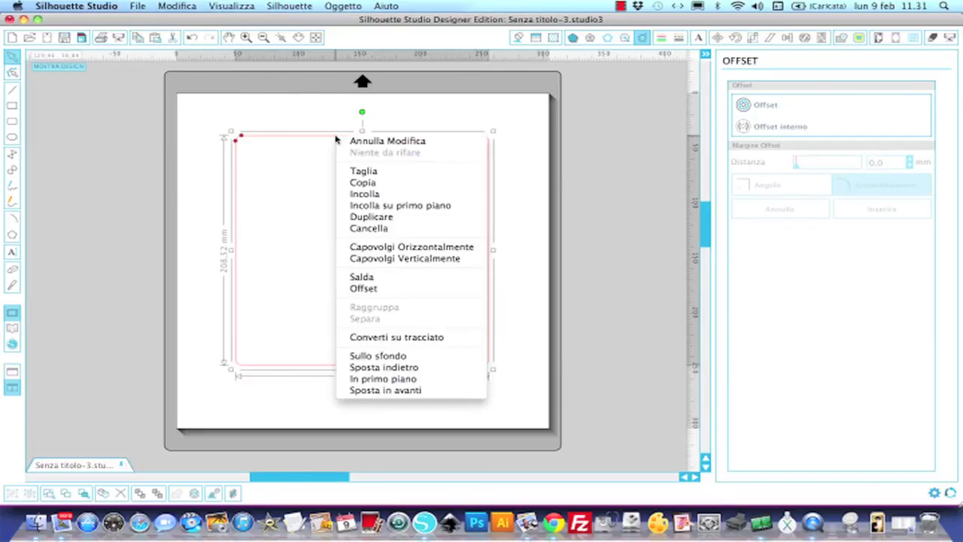
{"action": "left_click", "coordinate": [383, 222]}
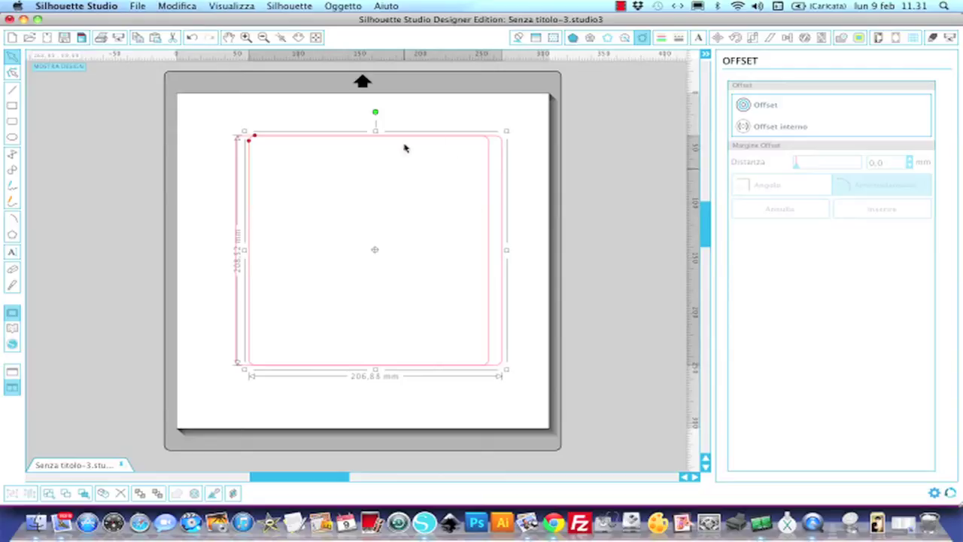
{"action": "left_click", "coordinate": [178, 6]}
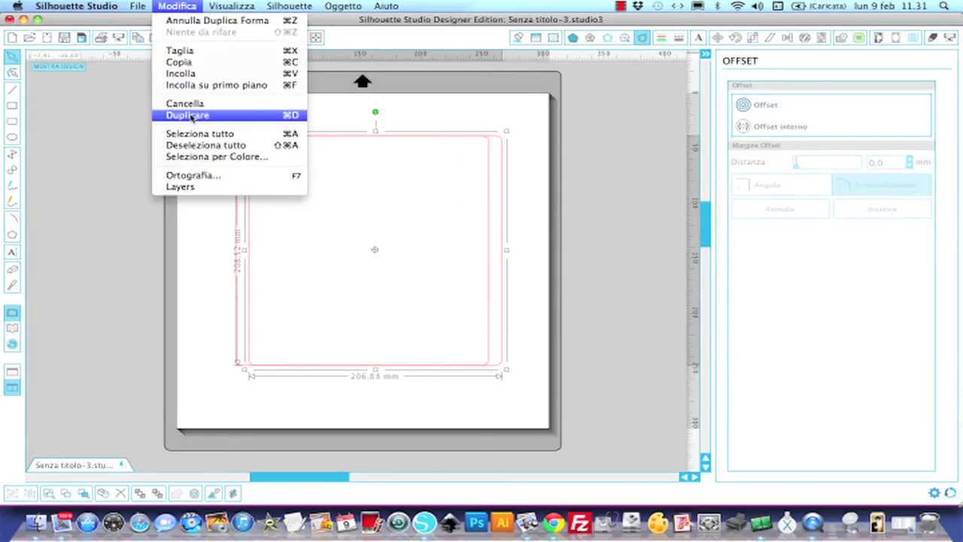
{"action": "left_click", "coordinate": [472, 236]}
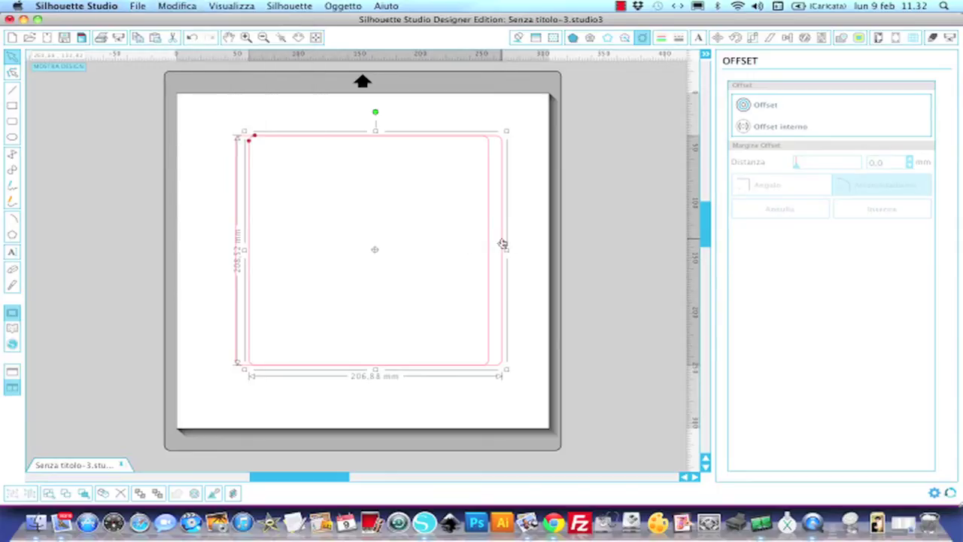
{"action": "mouse_move", "coordinate": [490, 248]}
{"action": "left_mouse_down"}
{"action": "mouse_move", "coordinate": [471, 249]}
{"action": "mouse_move", "coordinate": [499, 256]}
{"action": "mouse_move", "coordinate": [490, 258]}
{"action": "left_mouse_up"}
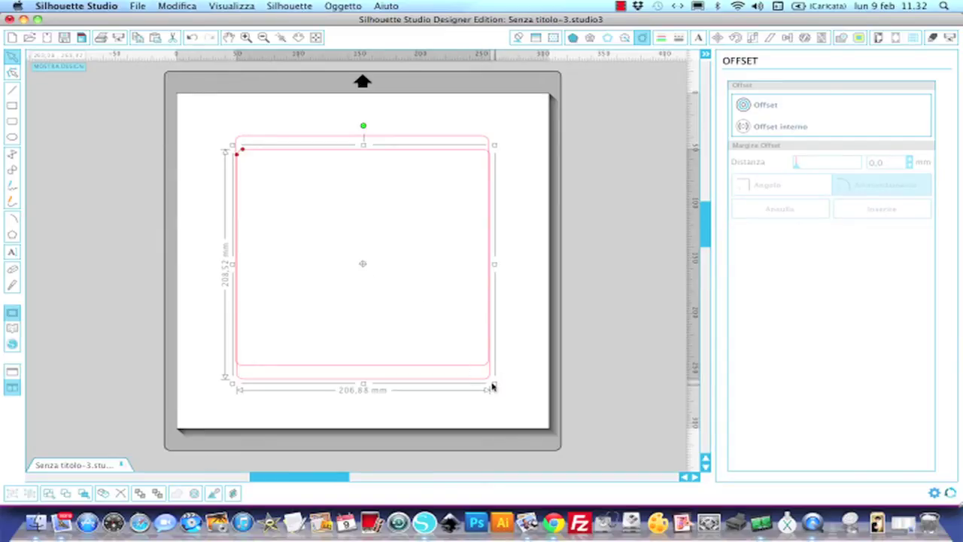
{"action": "left_click_drag", "start_coordinate": [494, 384], "coordinate": [415, 329]}
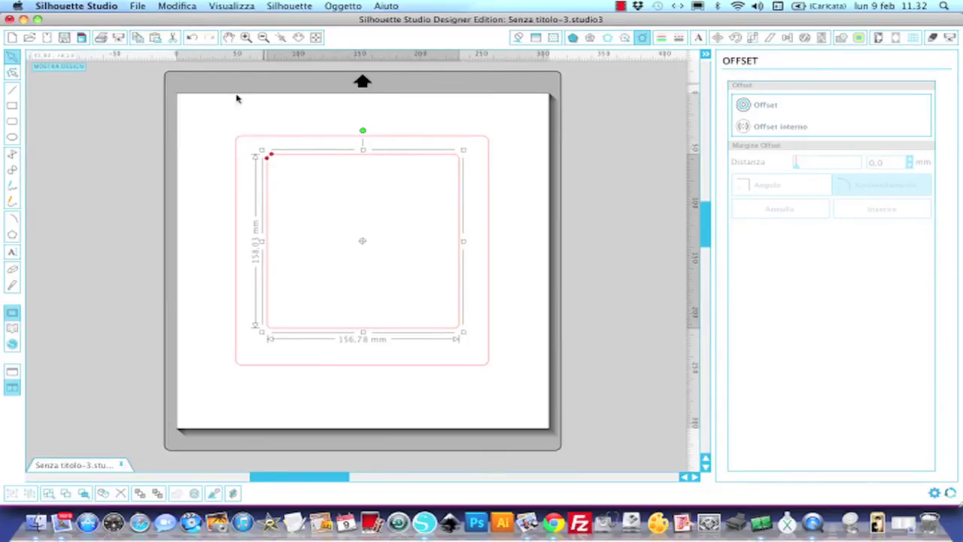
Step: Stretch the outer rectangle downward to a height of about 233 mm
{"action": "left_click", "coordinate": [399, 369]}
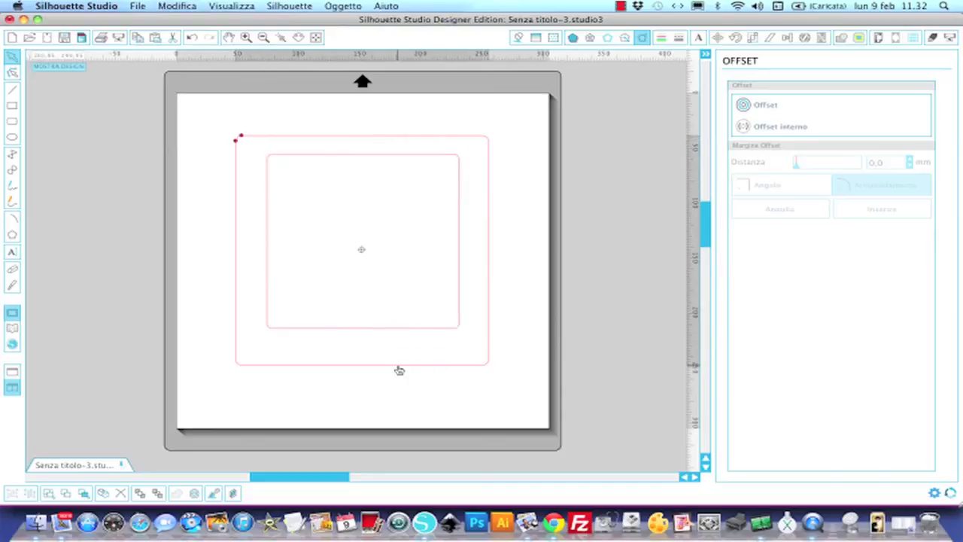
{"action": "left_click", "coordinate": [397, 368]}
{"action": "left_click_drag", "start_coordinate": [361, 369], "coordinate": [362, 398]}
Step: Select both rectangles and align them horizontally on their centres
{"action": "left_click_drag", "start_coordinate": [181, 113], "coordinate": [536, 406]}
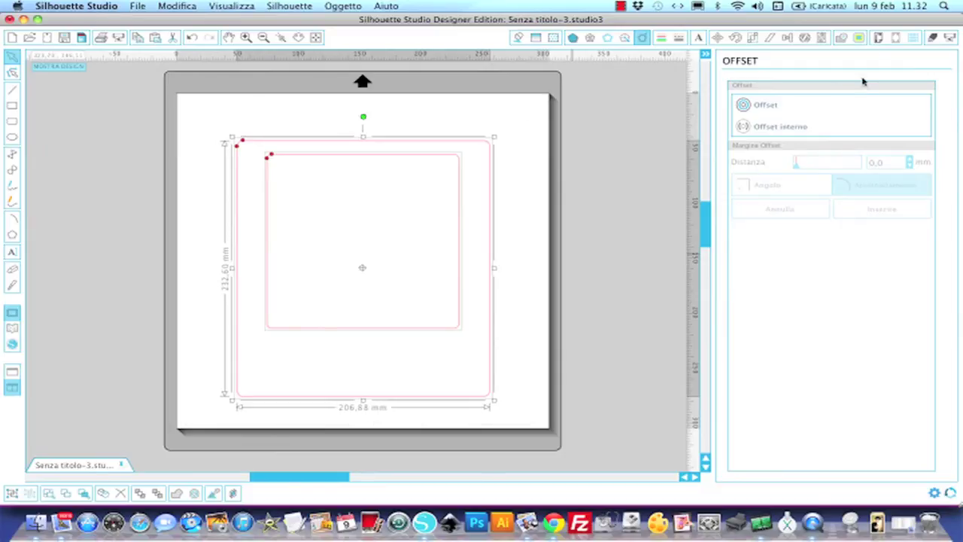
{"action": "left_click", "coordinate": [788, 39]}
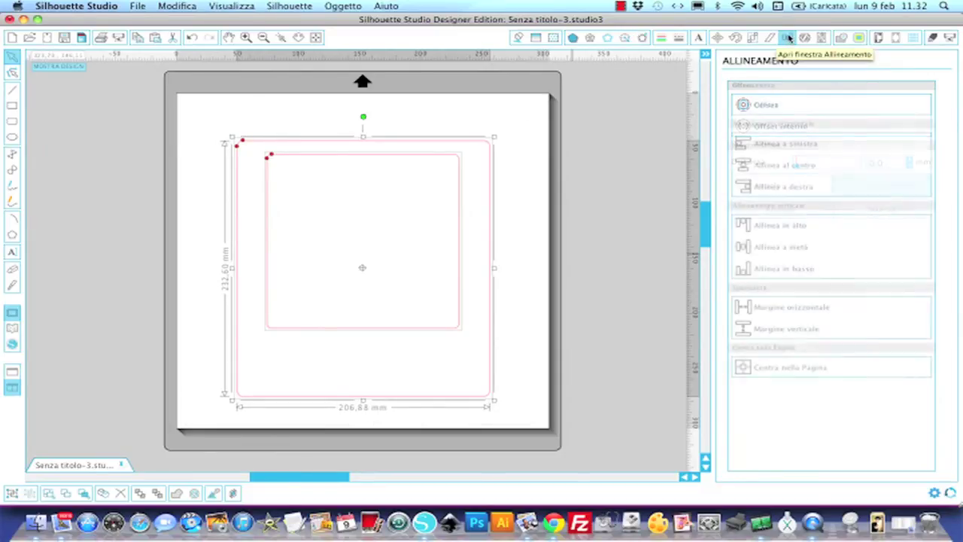
{"action": "left_click", "coordinate": [803, 167]}
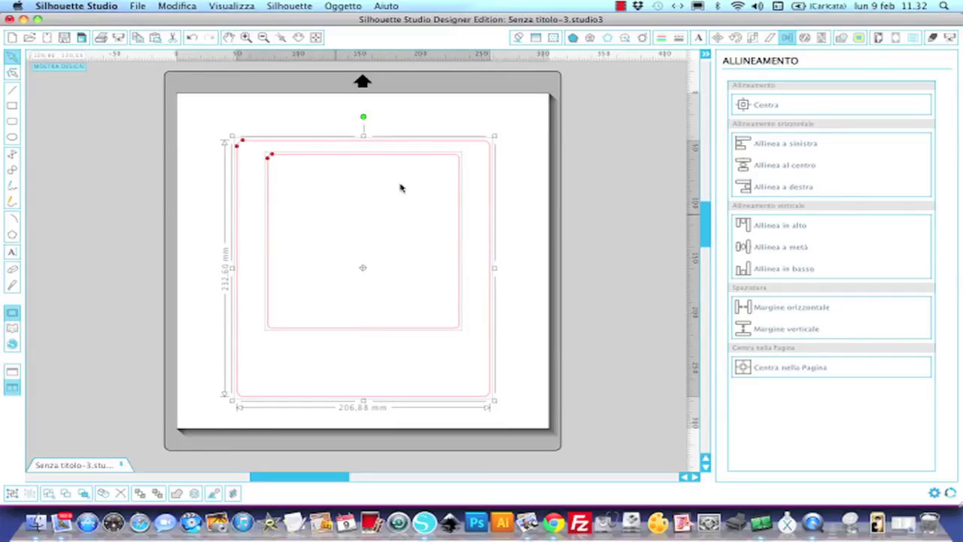
Step: Lower the inner rectangle's upper edge to reduce its height to about 151 mm
{"action": "left_click", "coordinate": [527, 114]}
{"action": "left_click", "coordinate": [382, 160]}
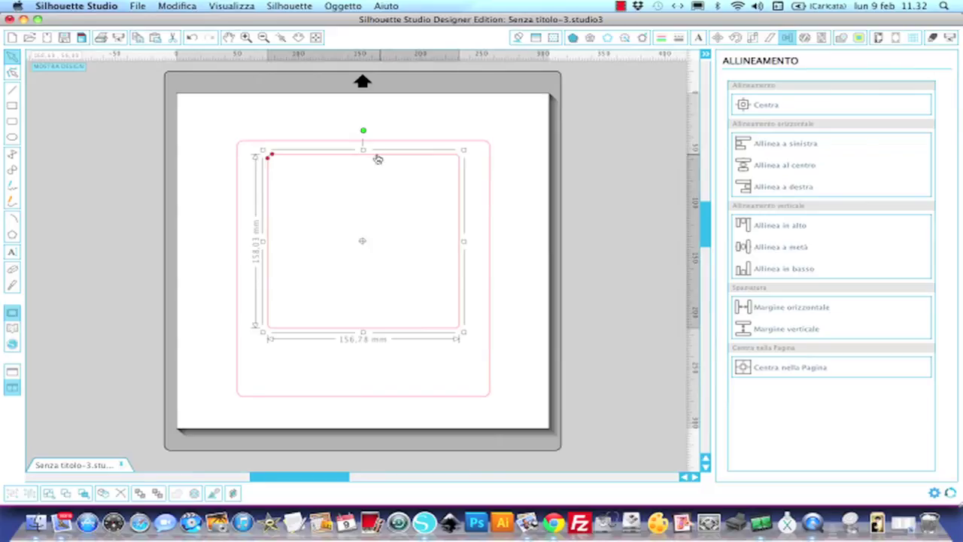
{"action": "left_click_drag", "start_coordinate": [363, 146], "coordinate": [363, 158]}
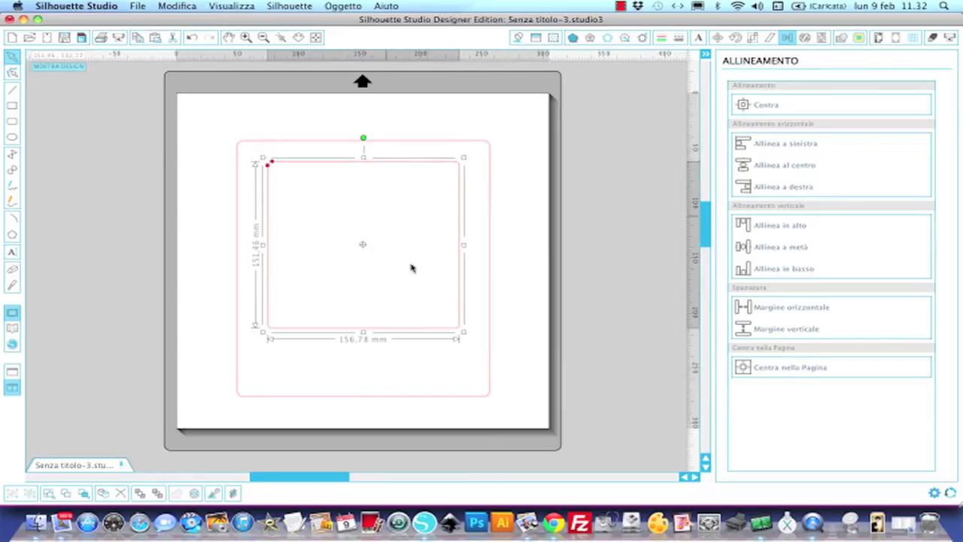
Step: Move both rectangles together toward the upper part of the page
{"action": "left_click", "coordinate": [507, 251]}
{"action": "left_click_drag", "start_coordinate": [190, 122], "coordinate": [528, 398]}
{"action": "left_click_drag", "start_coordinate": [421, 399], "coordinate": [424, 376]}
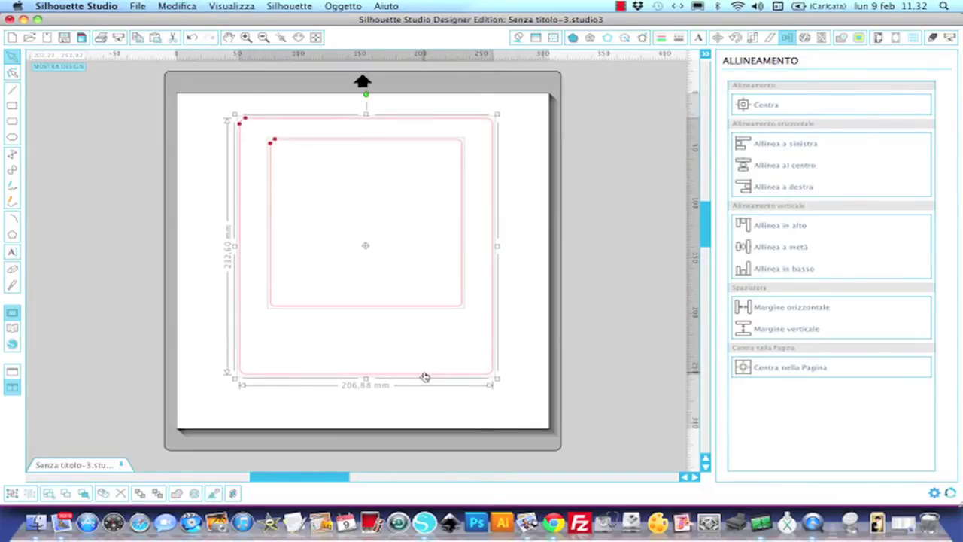
{"action": "left_click", "coordinate": [522, 283]}
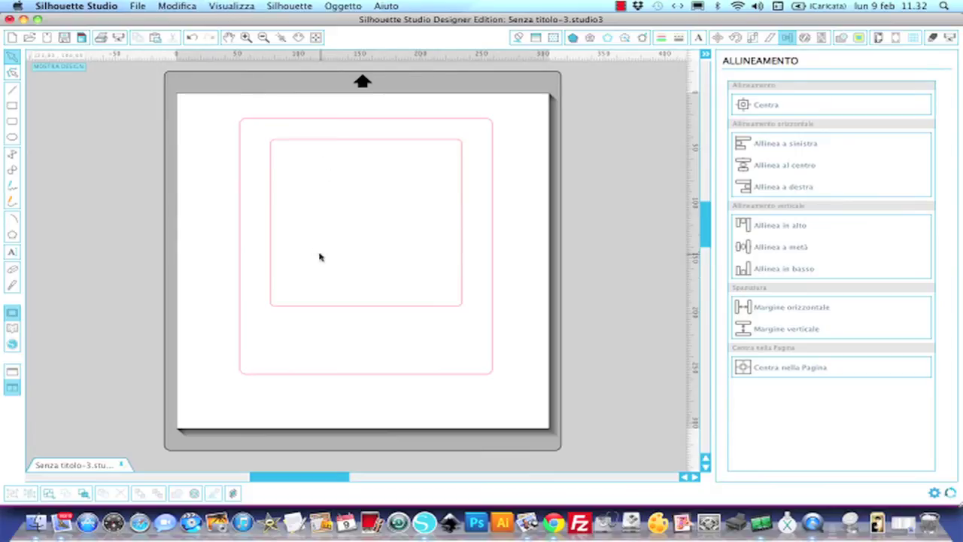
Step: Widen the inner rectangle on both sides to about 167 mm
{"action": "left_click", "coordinate": [271, 233]}
{"action": "left_click", "coordinate": [271, 232]}
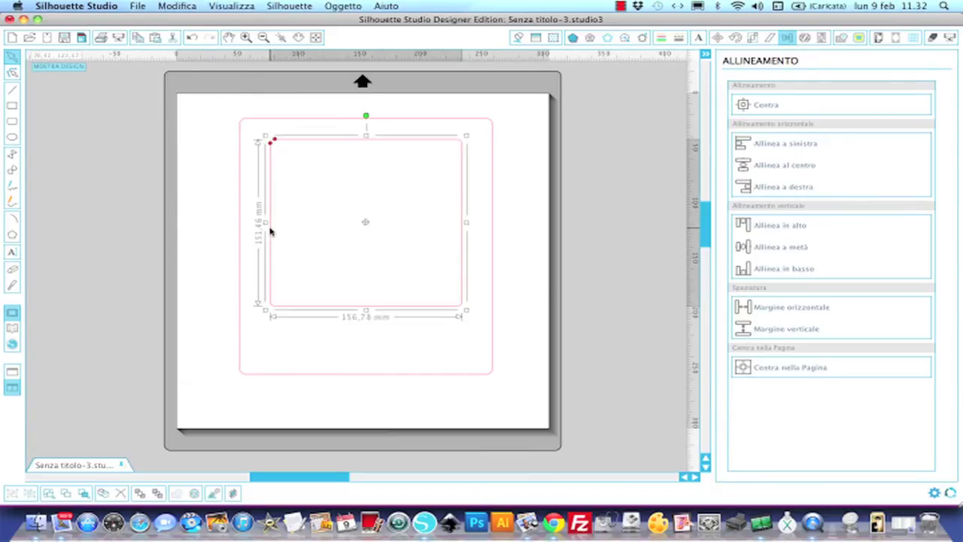
{"action": "left_click_drag", "start_coordinate": [265, 222], "coordinate": [258, 222]}
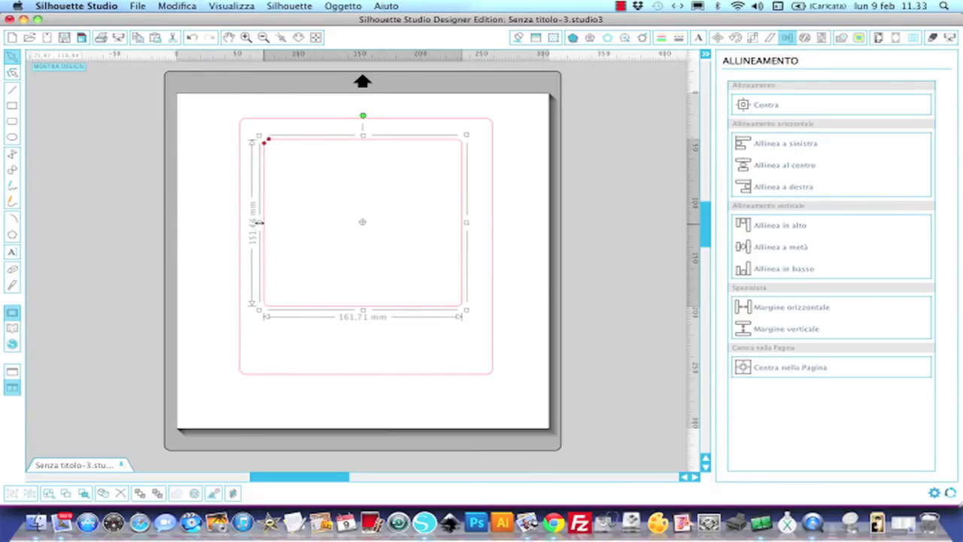
{"action": "left_click_drag", "start_coordinate": [468, 223], "coordinate": [473, 223]}
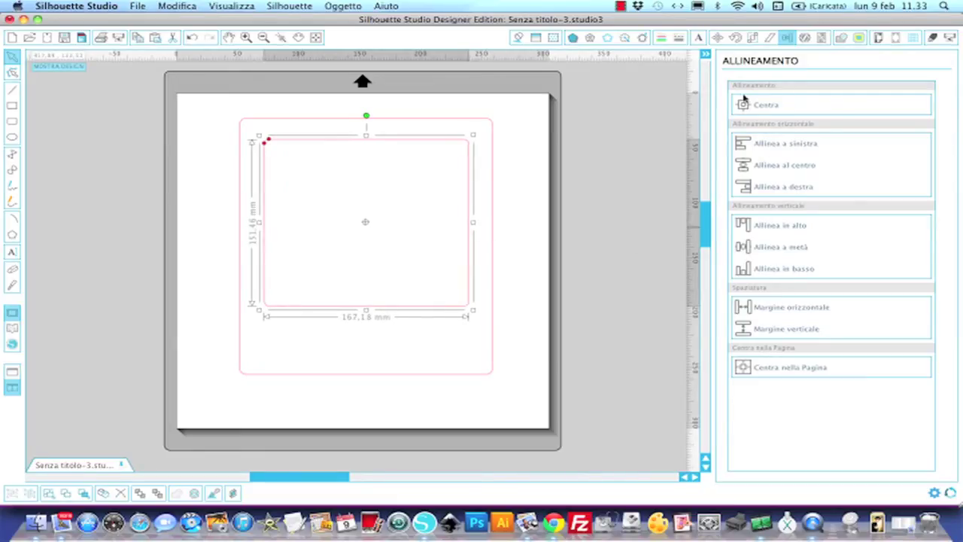
Step: Align the widened inner rectangle and the outer rectangle horizontally on their centres again
{"action": "left_click_drag", "start_coordinate": [216, 106], "coordinate": [299, 109]}
{"action": "left_click_drag", "start_coordinate": [556, 319], "coordinate": [557, 319]}
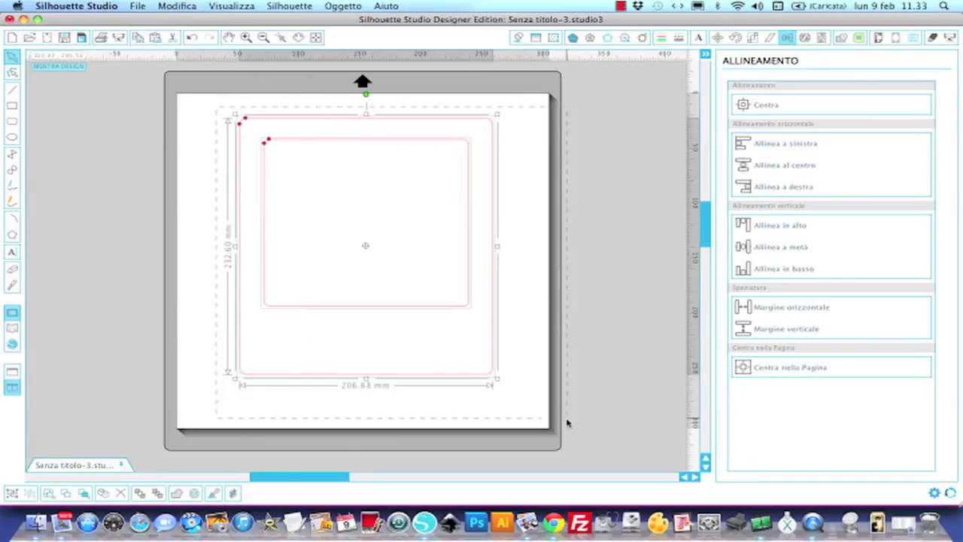
{"action": "left_click", "coordinate": [800, 171]}
{"action": "left_click", "coordinate": [589, 214]}
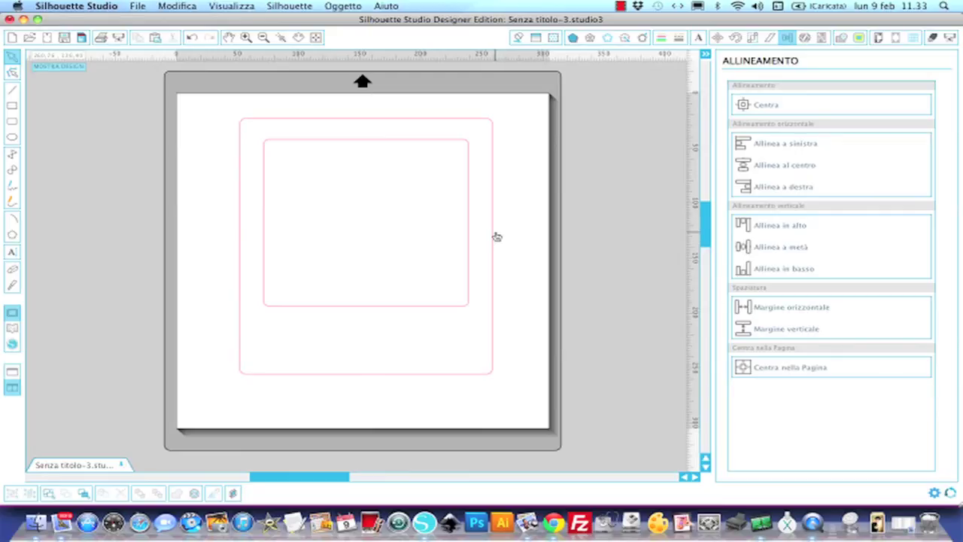
Step: Group the inner and outer rectangles into one frame
{"action": "left_click_drag", "start_coordinate": [211, 104], "coordinate": [532, 413]}
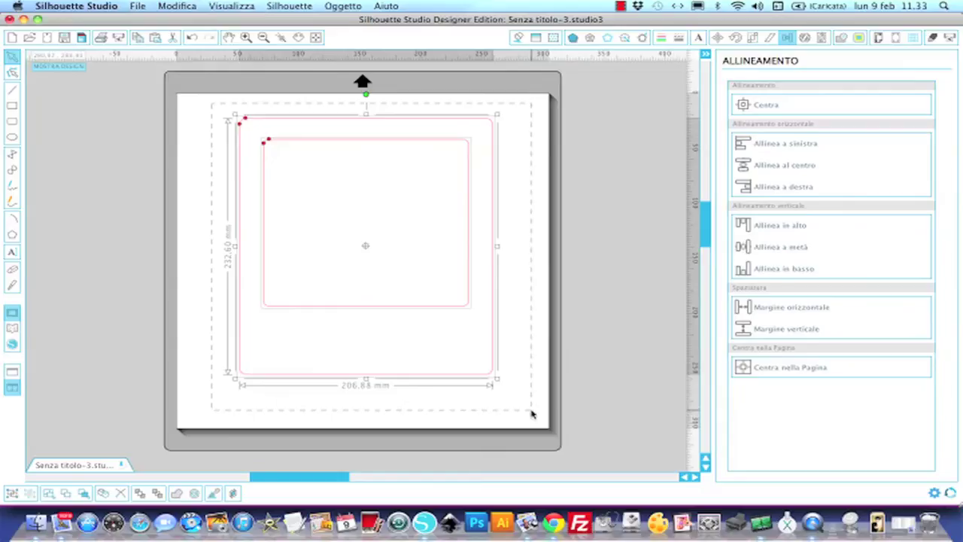
{"action": "right_click", "coordinate": [455, 337]}
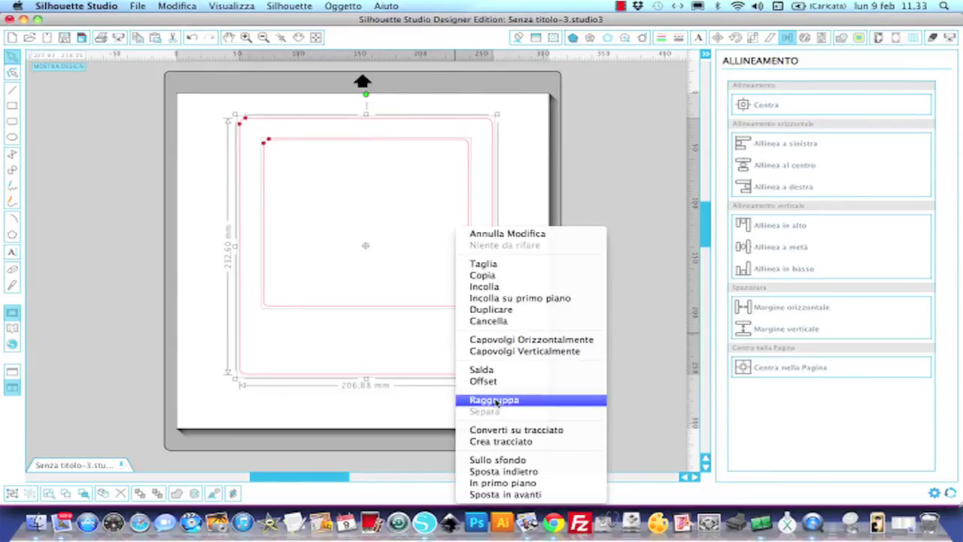
{"action": "left_click", "coordinate": [495, 400]}
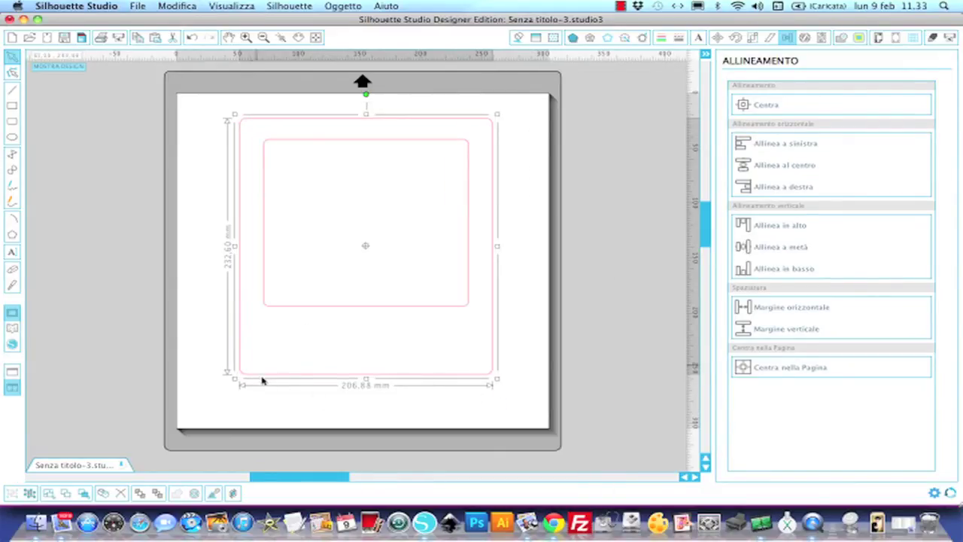
Step: Add the text "Hallo" in the Armonioso font below the inner rectangle, inside the outer frame
{"action": "left_click", "coordinate": [12, 254]}
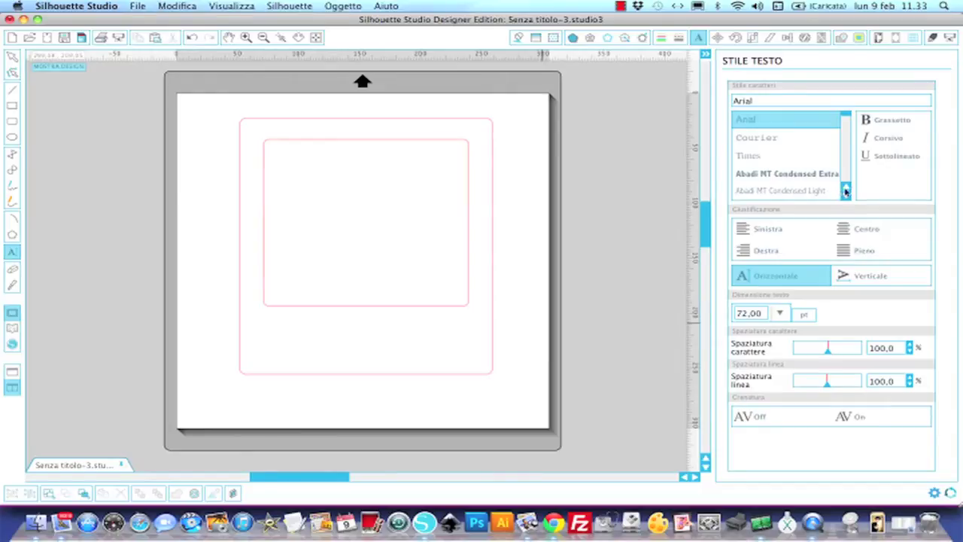
{"action": "left_click", "coordinate": [848, 128]}
{"action": "scroll", "coordinate": [849, 143], "scroll_direction": "down", "scroll_amount": 5}
{"action": "scroll", "coordinate": [846, 195], "scroll_direction": "down", "scroll_amount": 10}
{"action": "scroll", "coordinate": [847, 196], "scroll_direction": "down", "scroll_amount": 6}
{"action": "scroll", "coordinate": [847, 195], "scroll_direction": "down", "scroll_amount": 1}
{"action": "left_click", "coordinate": [761, 181]}
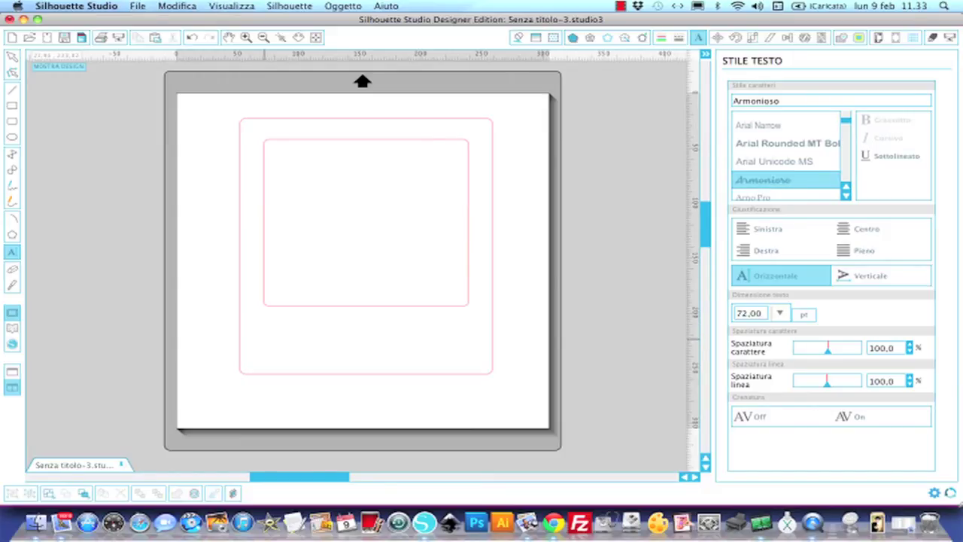
{"action": "key", "text": "Escape"}
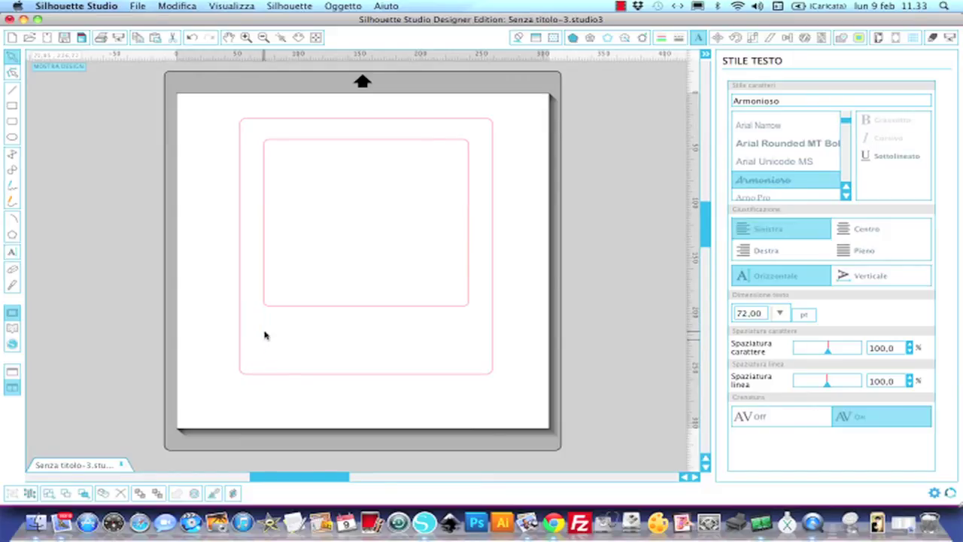
{"action": "type", "text": "Hallo"}
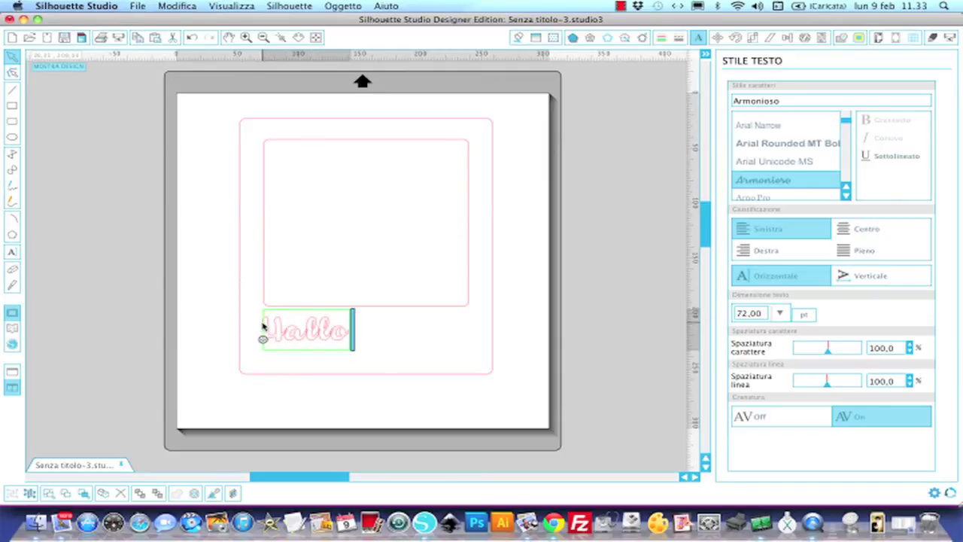
Step: Set the size of the whole Hallo text to 144 pt and finish editing the text
{"action": "key", "text": "super+a"}
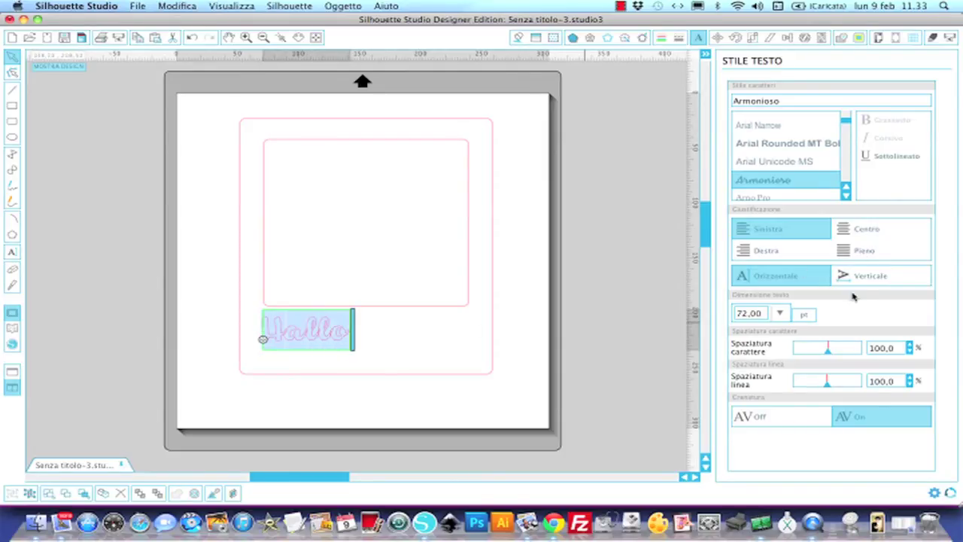
{"action": "left_click", "coordinate": [779, 315]}
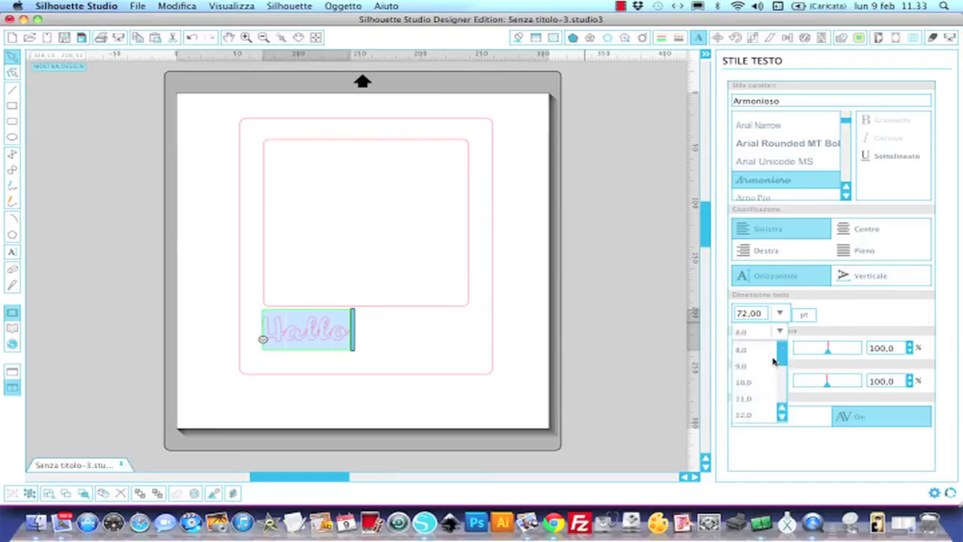
{"action": "left_click", "coordinate": [783, 415]}
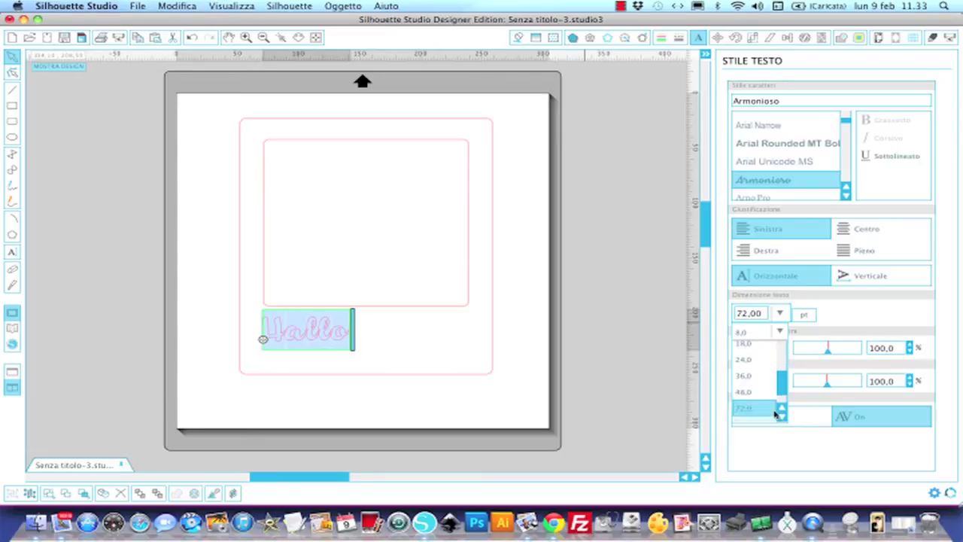
{"action": "left_click", "coordinate": [778, 393]}
{"action": "scroll", "coordinate": [780, 383], "scroll_direction": "down", "scroll_amount": 2}
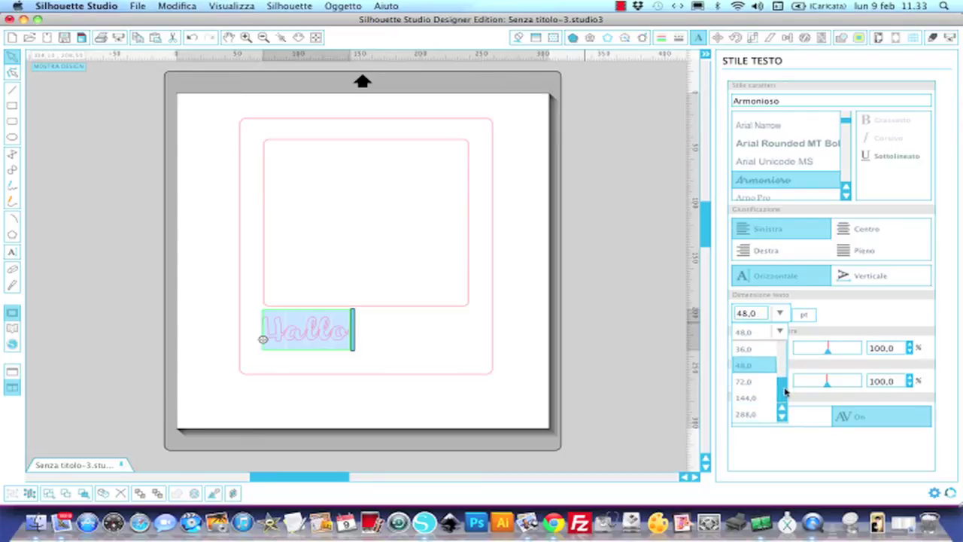
{"action": "left_click", "coordinate": [747, 400]}
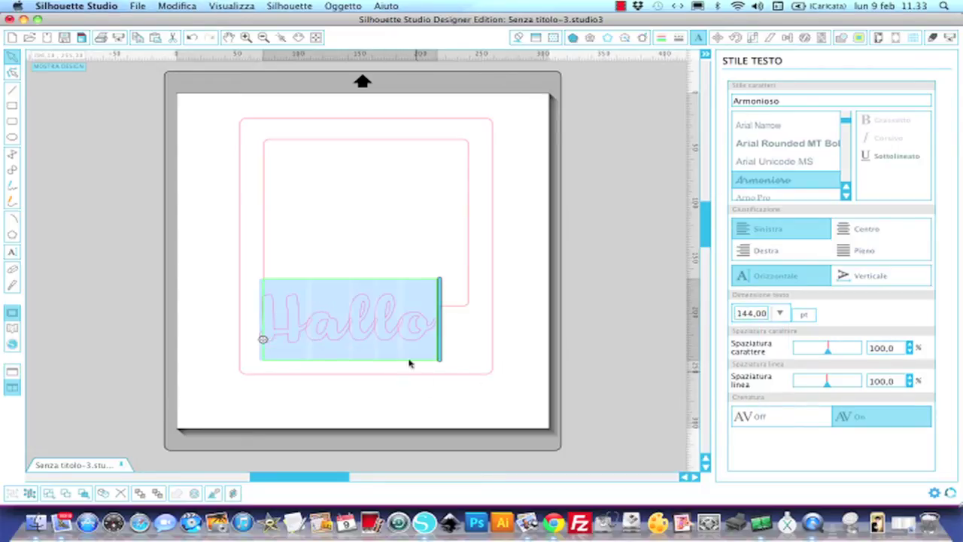
{"action": "left_click", "coordinate": [477, 348]}
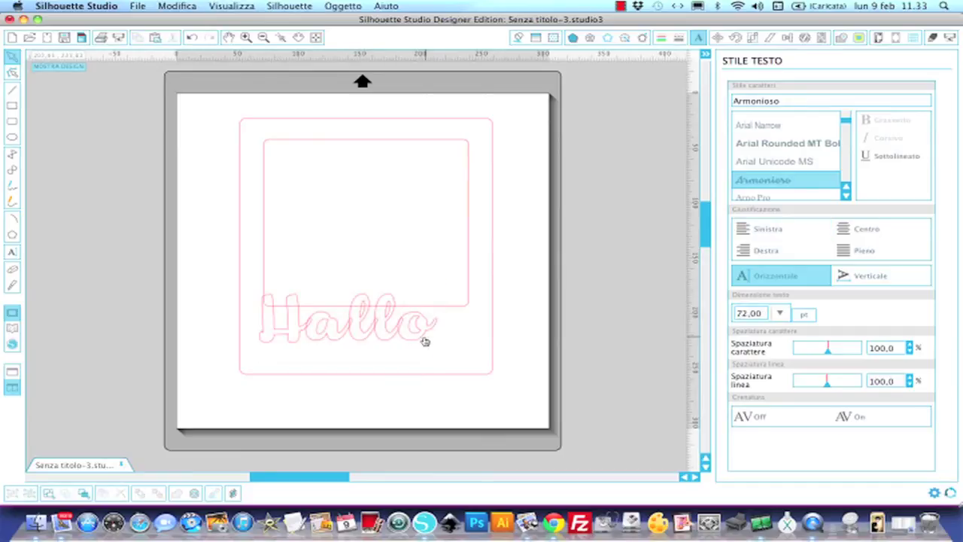
Step: Move the Hallo text into the frame's lower band and weld its overlapping letters into one shape
{"action": "left_click_drag", "start_coordinate": [424, 343], "coordinate": [433, 365]}
{"action": "left_click", "coordinate": [430, 362]}
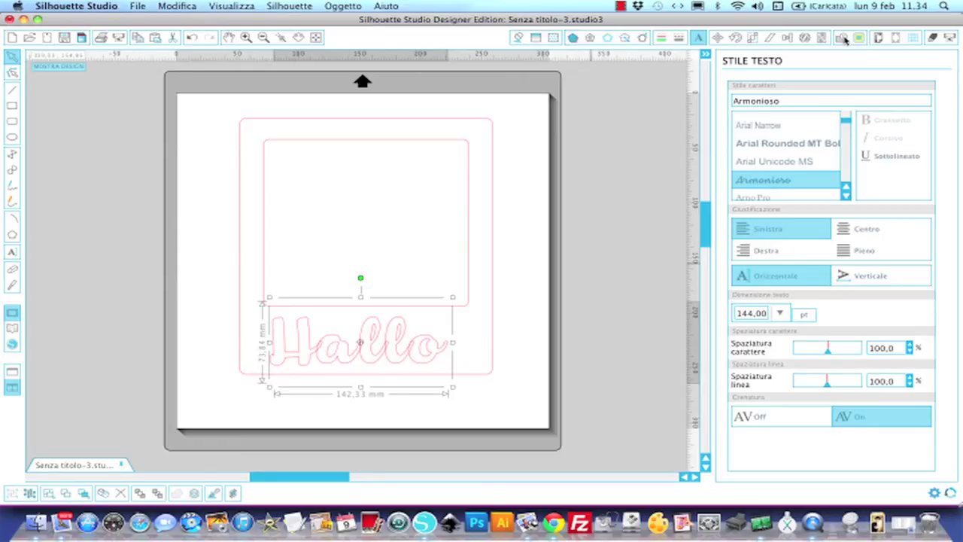
{"action": "left_click", "coordinate": [842, 38]}
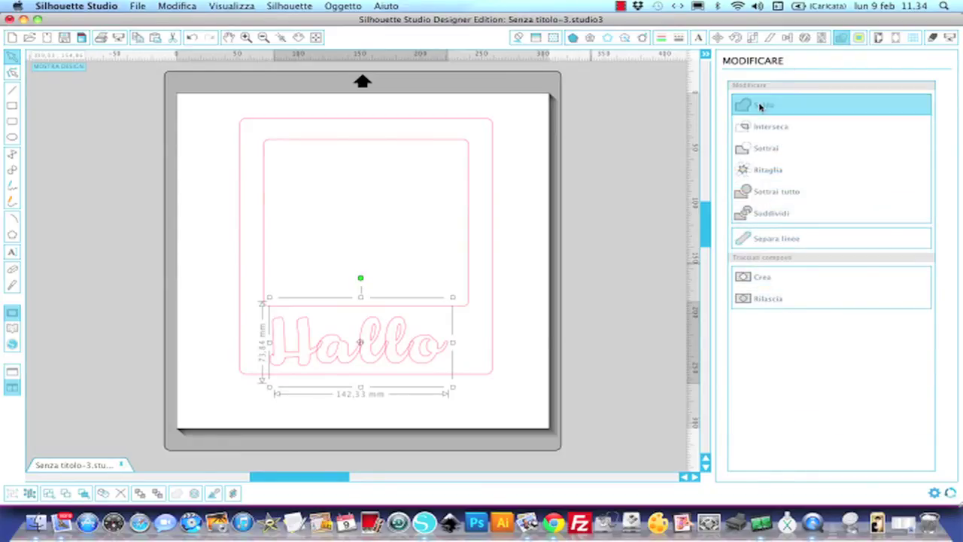
{"action": "left_click", "coordinate": [760, 106]}
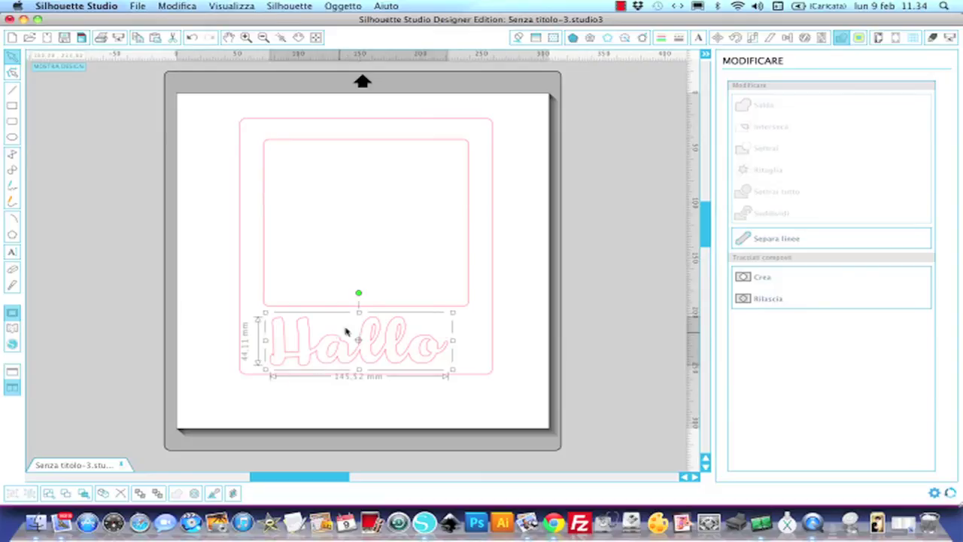
Step: Align the welded Hallo text and the frame horizontally on their centres
{"action": "left_click_drag", "start_coordinate": [420, 363], "coordinate": [427, 361]}
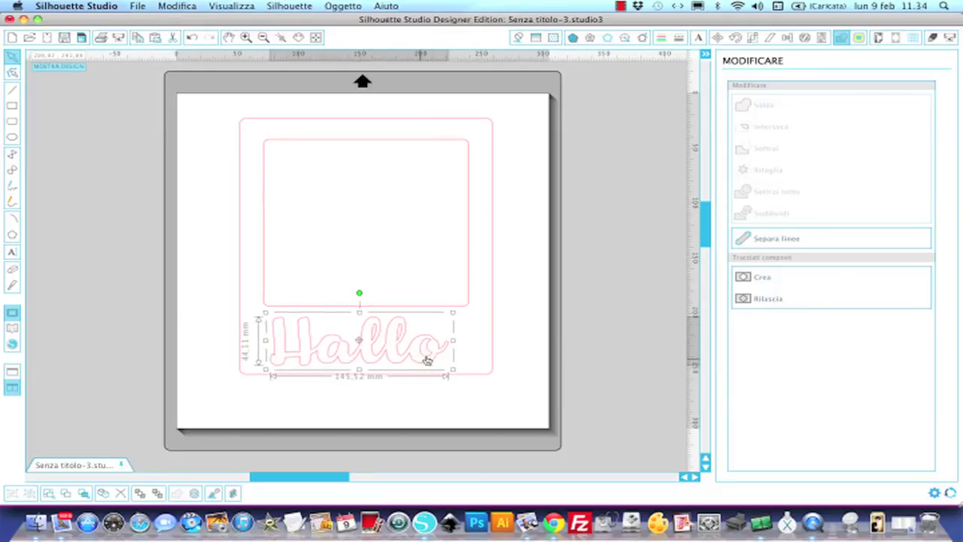
{"action": "left_click_drag", "start_coordinate": [230, 110], "coordinate": [500, 347]}
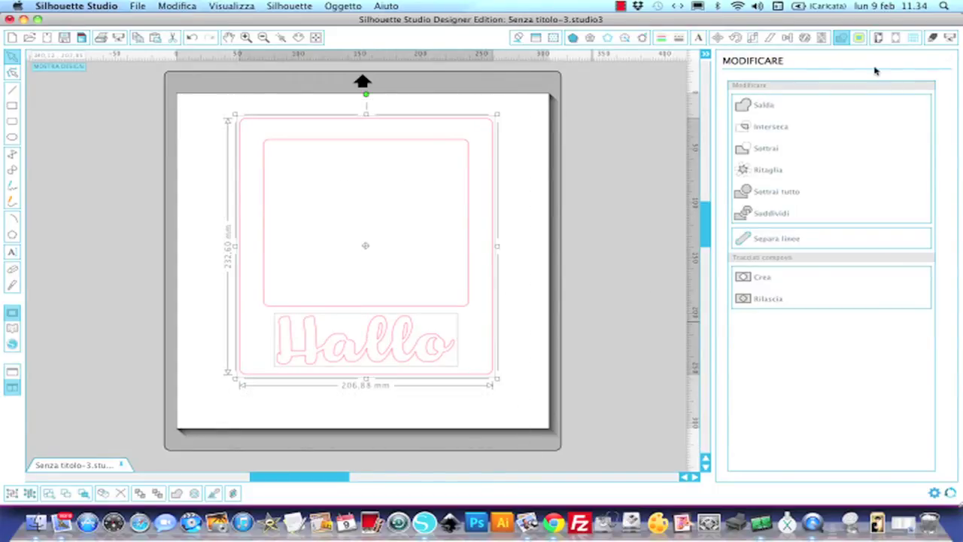
{"action": "left_click", "coordinate": [787, 39]}
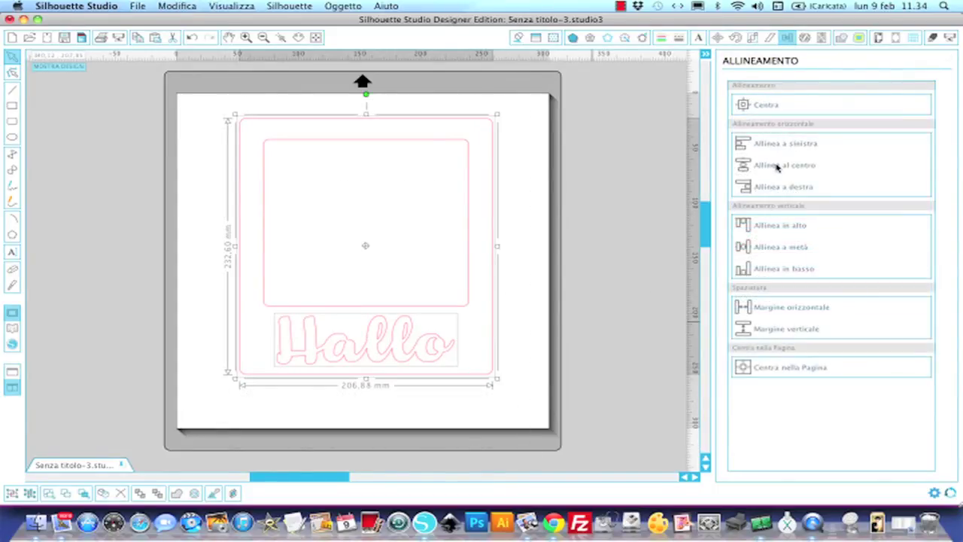
{"action": "left_click", "coordinate": [778, 169]}
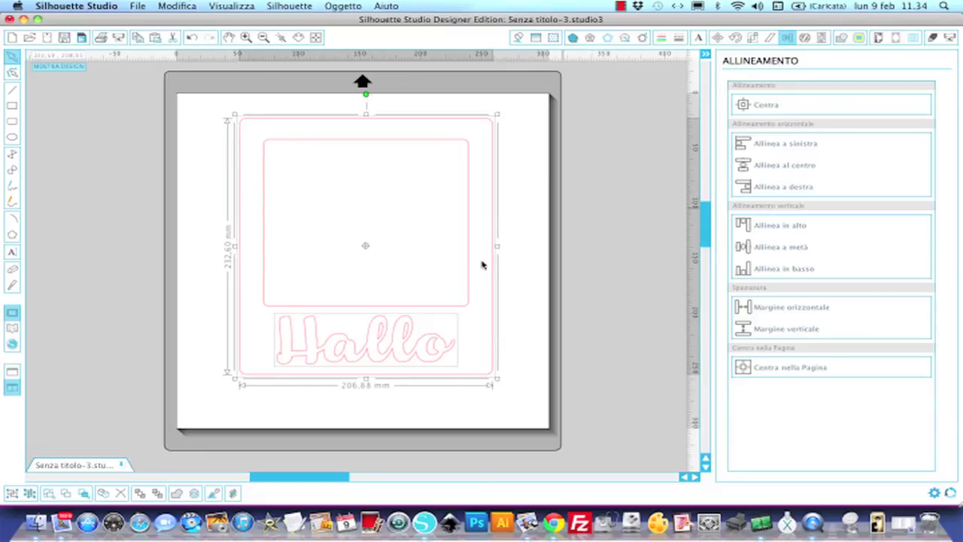
{"action": "left_click", "coordinate": [510, 370]}
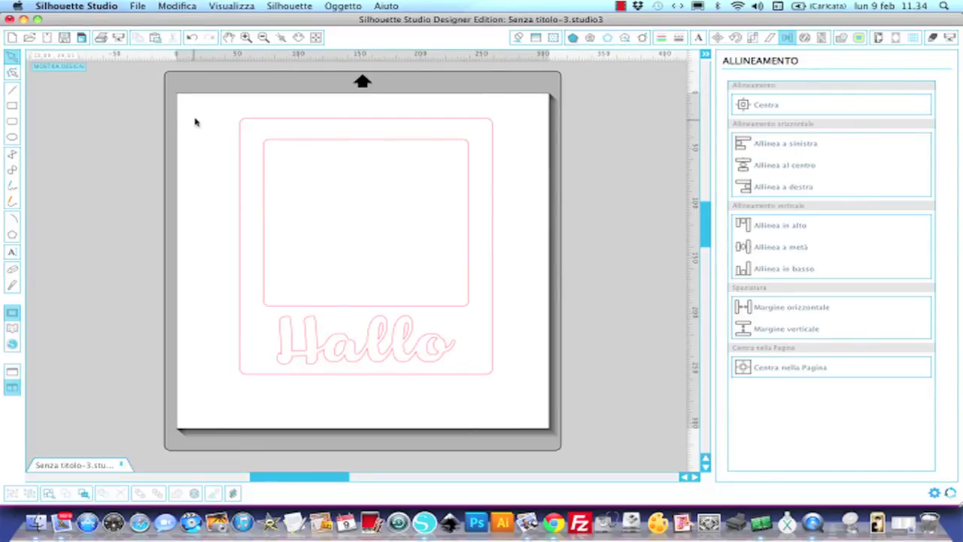
Step: Select the frame together with the Hallo text and split them into separate pieces with Suddividi
{"action": "left_click_drag", "start_coordinate": [204, 110], "coordinate": [527, 385]}
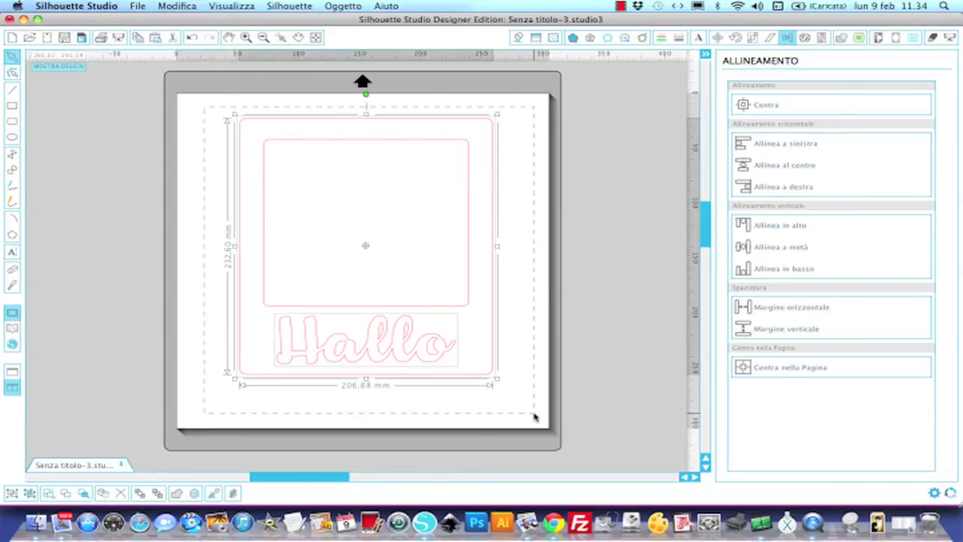
{"action": "left_click", "coordinate": [841, 38]}
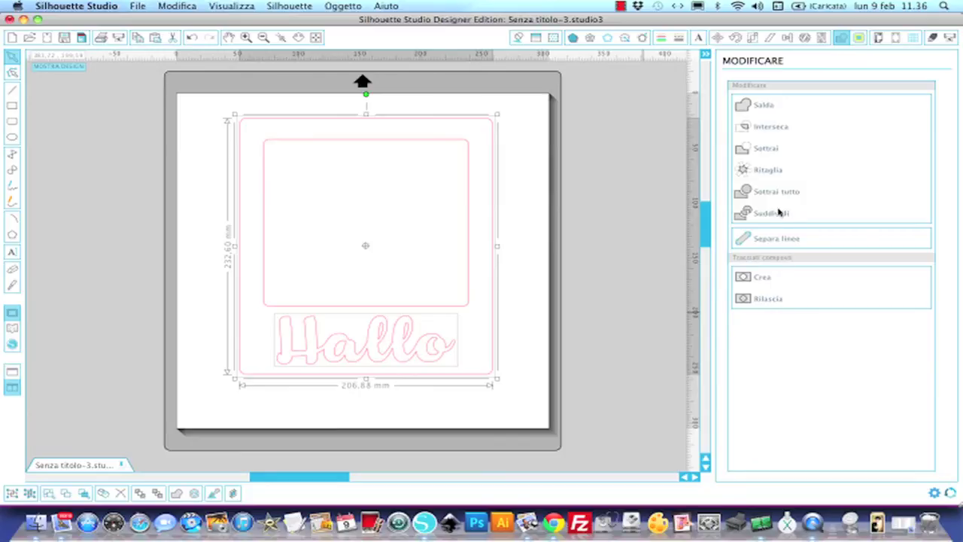
{"action": "left_click", "coordinate": [778, 215]}
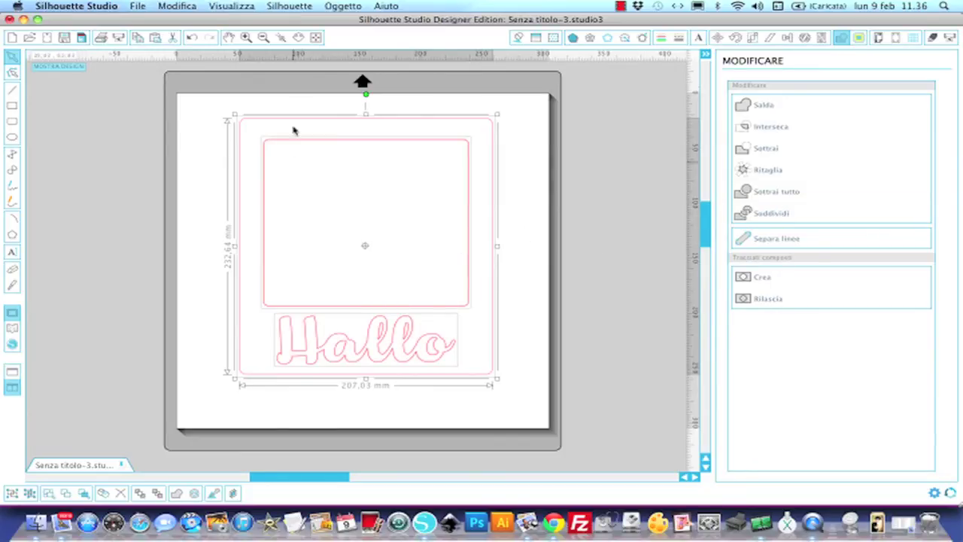
Step: Pull the separated inner rectangle and the Hallo lettering out of the frame, off the page's right side
{"action": "left_click", "coordinate": [247, 39]}
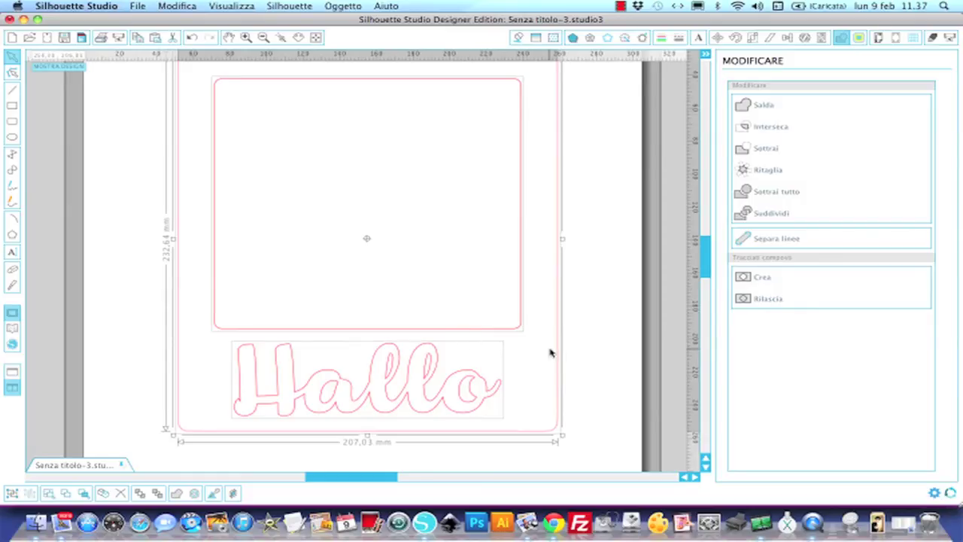
{"action": "left_click", "coordinate": [595, 362]}
{"action": "left_click", "coordinate": [511, 330]}
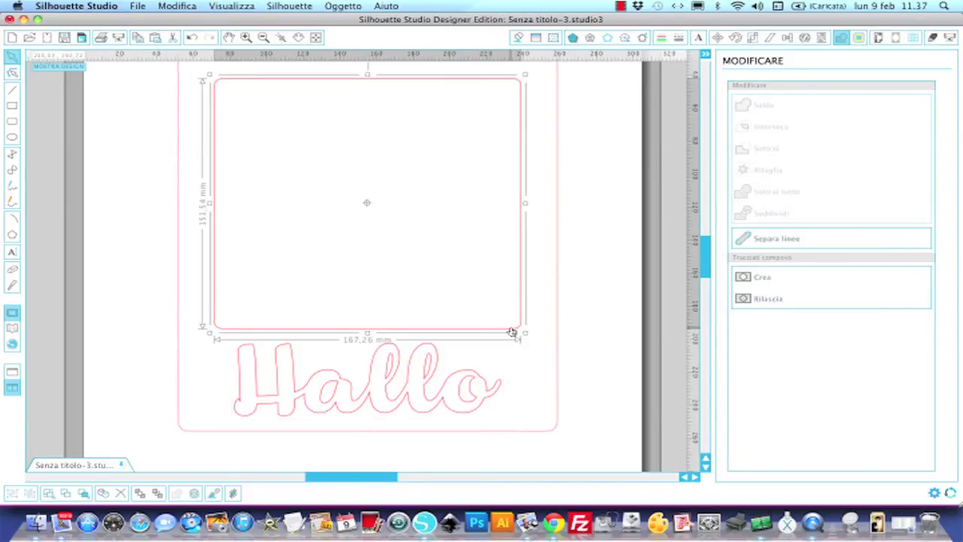
{"action": "left_click_drag", "start_coordinate": [512, 331], "coordinate": [830, 398]}
{"action": "left_click_drag", "start_coordinate": [244, 395], "coordinate": [630, 325]}
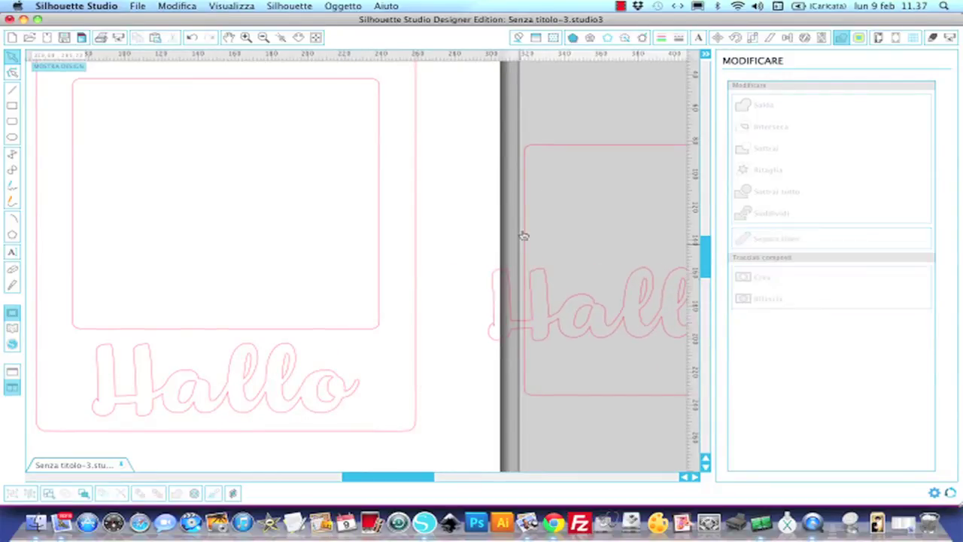
Step: Delete the loose Hallo lettering and inner rectangle lying beside the page
{"action": "left_click_drag", "start_coordinate": [539, 137], "coordinate": [679, 440]}
{"action": "left_click", "coordinate": [616, 341]}
{"action": "key", "text": "Delete"}
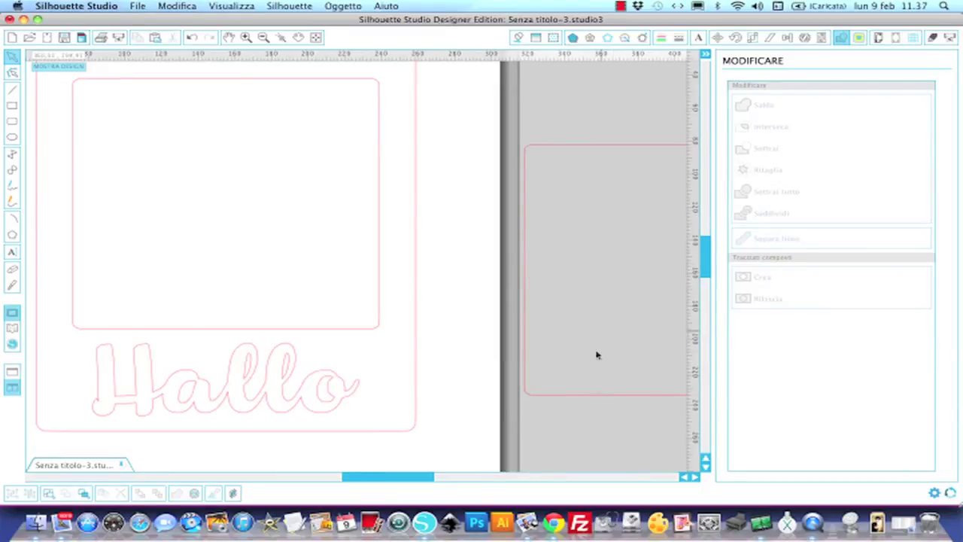
{"action": "left_click", "coordinate": [593, 397]}
{"action": "key", "text": "Delete"}
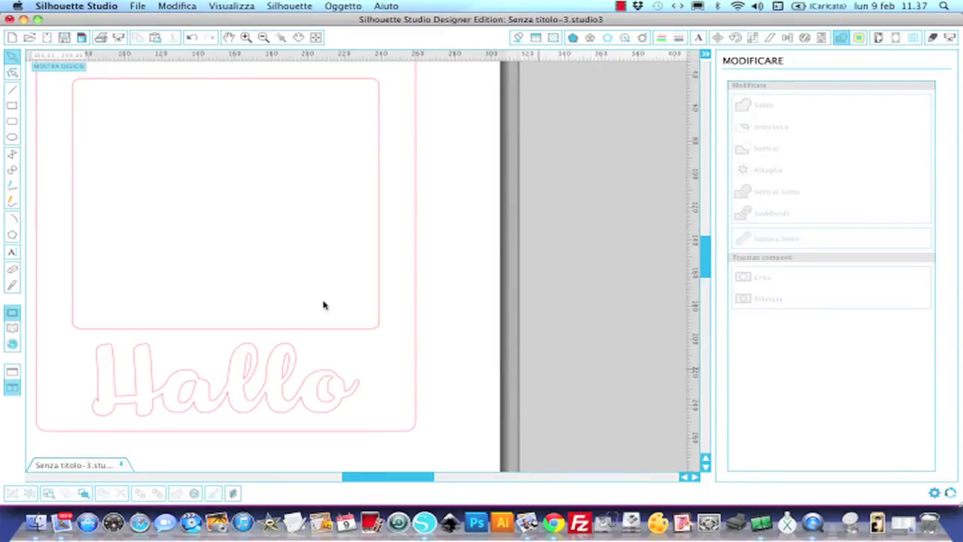
Step: Move the remaining frame with its cut-outs slightly to the right on the page
{"action": "left_click", "coordinate": [264, 38]}
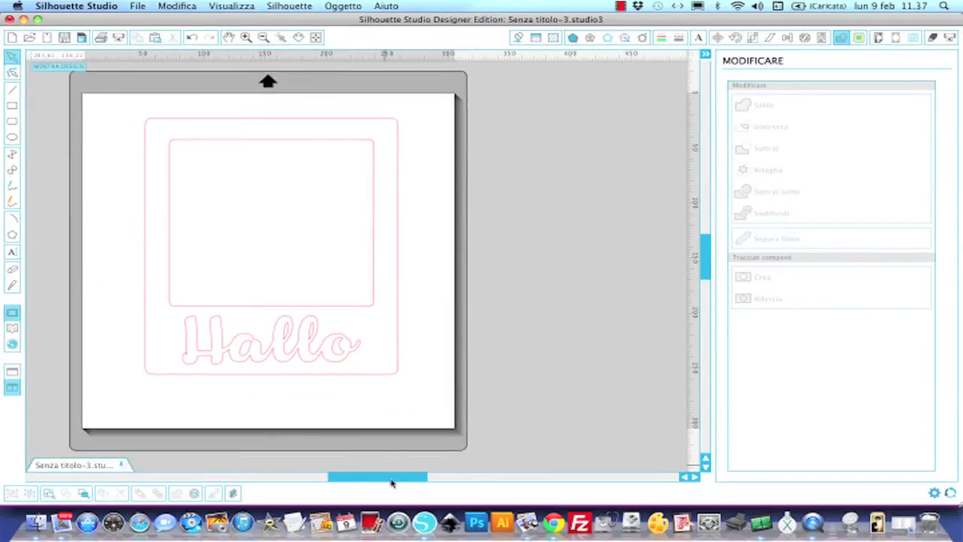
{"action": "left_click_drag", "start_coordinate": [390, 480], "coordinate": [356, 460]}
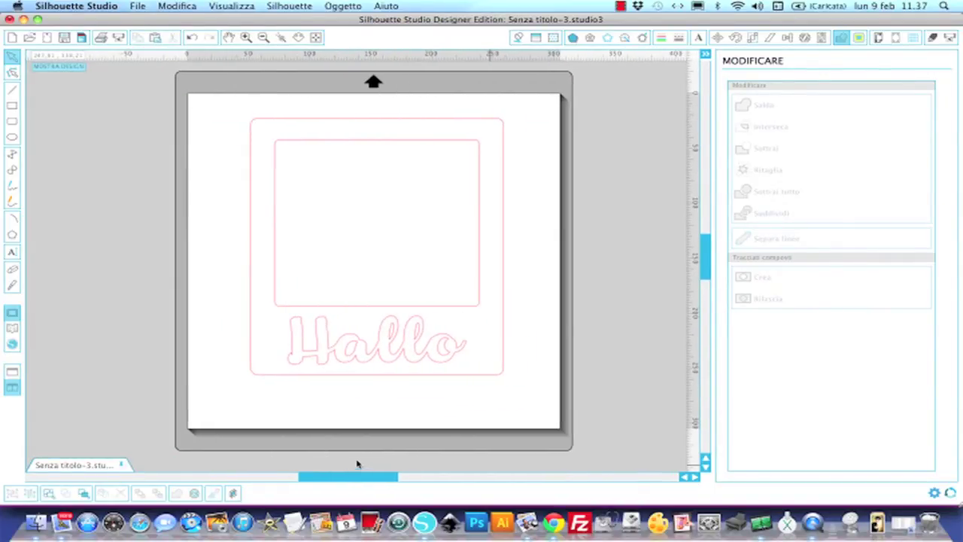
{"action": "mouse_move", "coordinate": [419, 349]}
{"action": "left_mouse_down"}
{"action": "mouse_move", "coordinate": [370, 340]}
{"action": "mouse_move", "coordinate": [597, 327]}
{"action": "mouse_move", "coordinate": [459, 333]}
{"action": "mouse_move", "coordinate": [430, 346]}
{"action": "left_mouse_up"}
{"action": "left_click", "coordinate": [430, 346]}
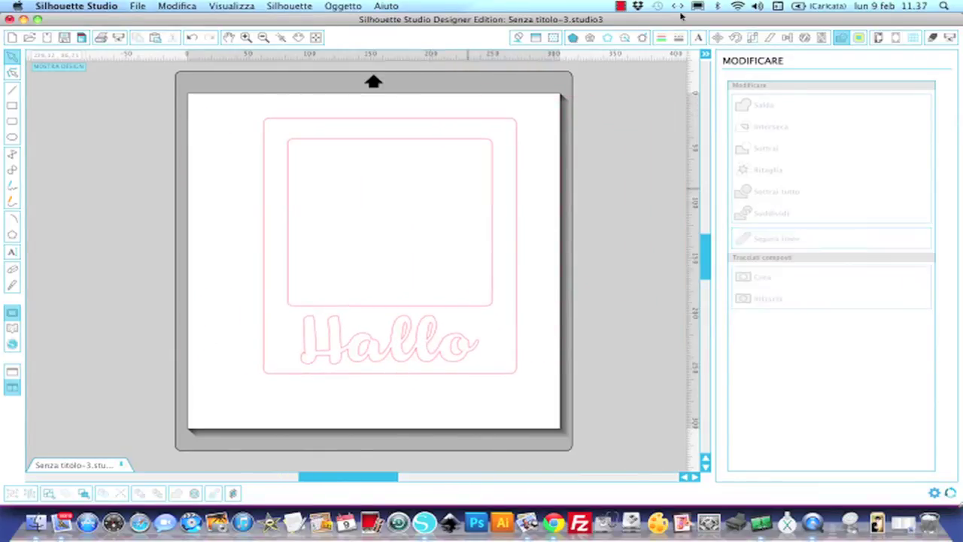
Step: Fill the cut-out frame with grey from the basic fill colours to check its openings
{"action": "left_click", "coordinate": [444, 124]}
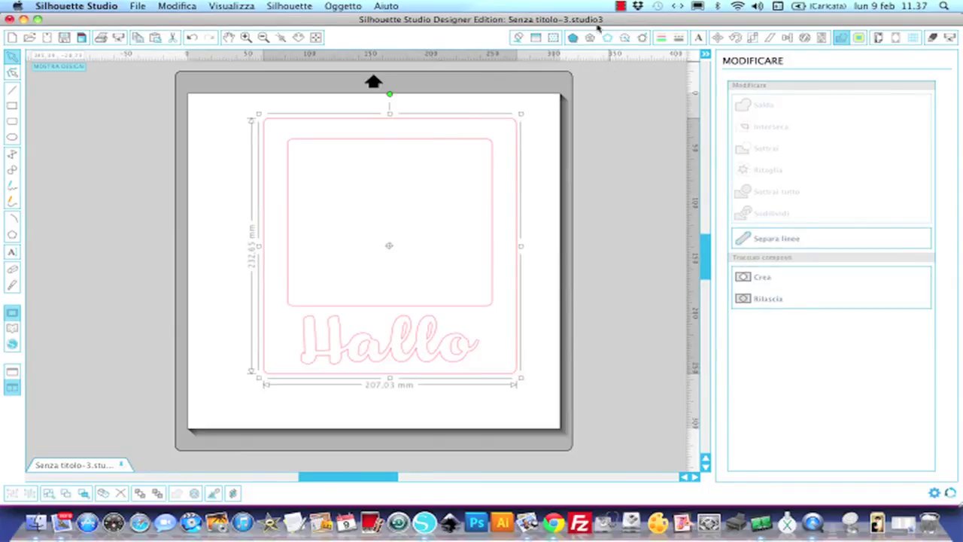
{"action": "left_click", "coordinate": [519, 37]}
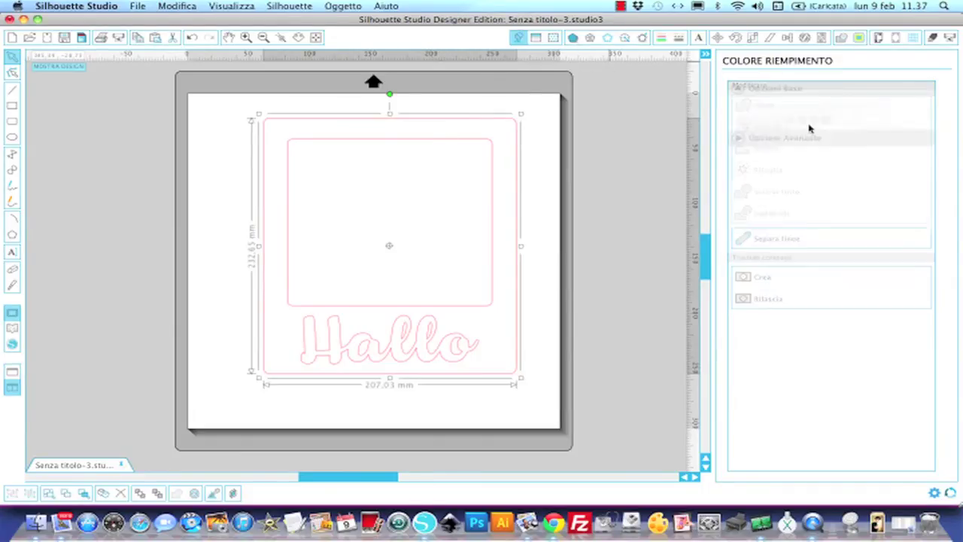
{"action": "left_click", "coordinate": [743, 122]}
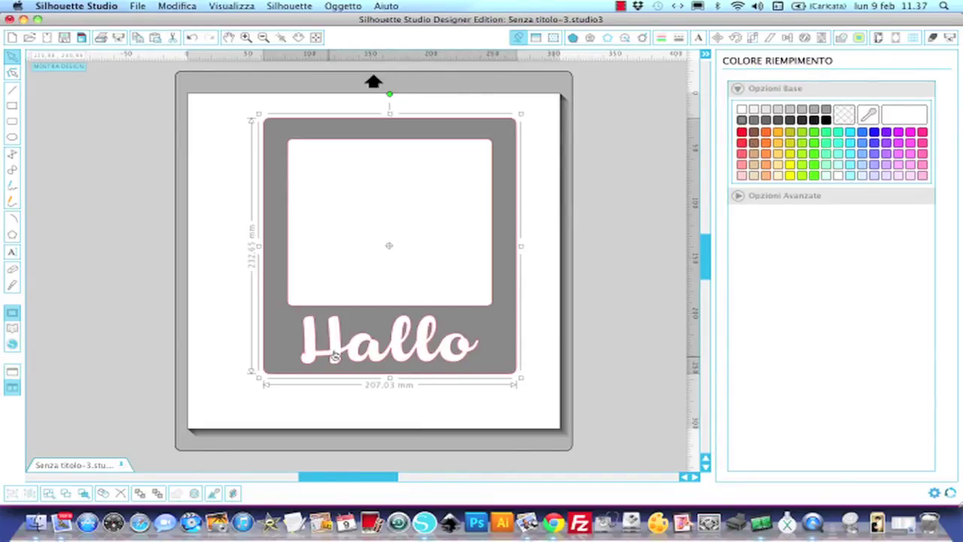
Step: Shift the filled frame partly off the page's left edge to check its openings, and place it back near the page's centre
{"action": "left_click_drag", "start_coordinate": [353, 323], "coordinate": [126, 300]}
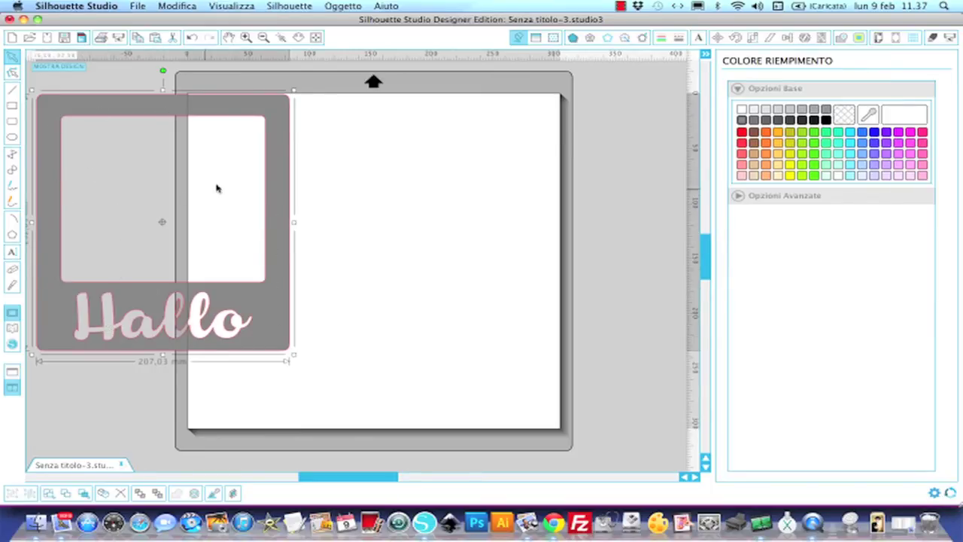
{"action": "left_click_drag", "start_coordinate": [140, 290], "coordinate": [324, 315]}
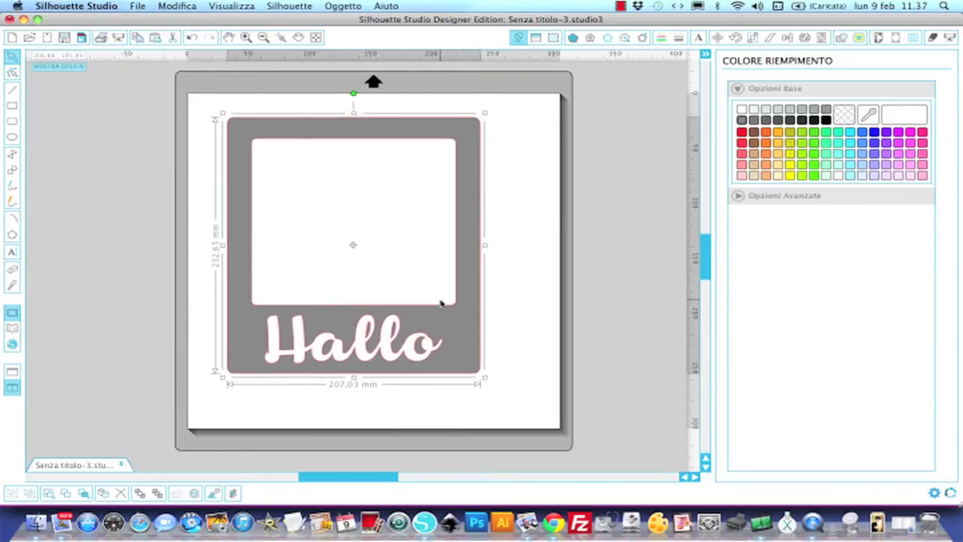
{"action": "left_click_drag", "start_coordinate": [454, 307], "coordinate": [460, 306]}
{"action": "left_click", "coordinate": [521, 306]}
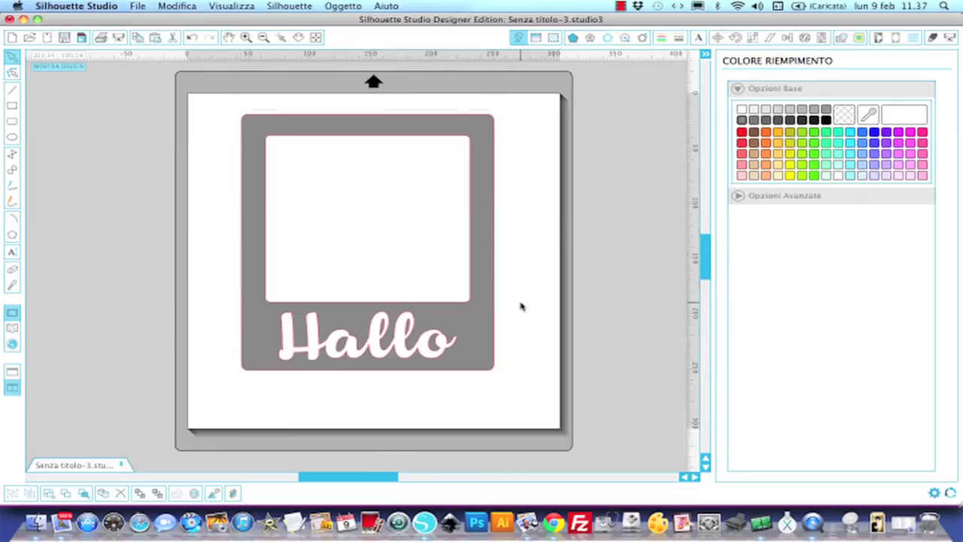
Step: Make the frame's fill transparent again and open the cut settings
{"action": "left_click", "coordinate": [493, 133]}
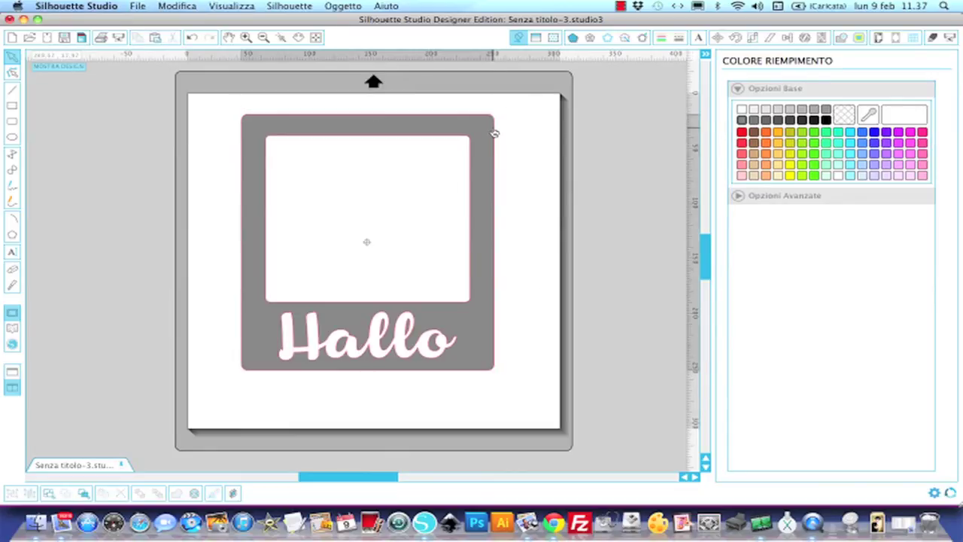
{"action": "left_click", "coordinate": [845, 114]}
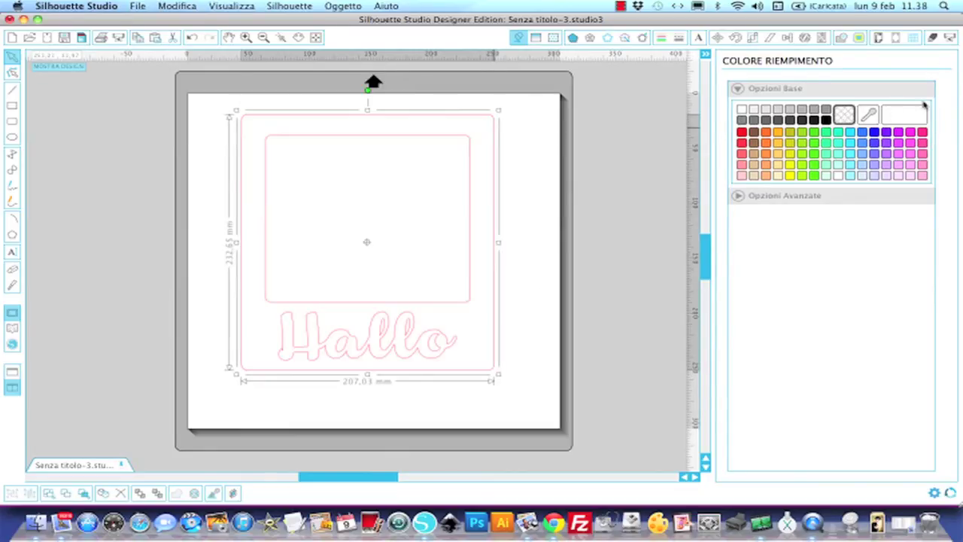
{"action": "left_click", "coordinate": [934, 40]}
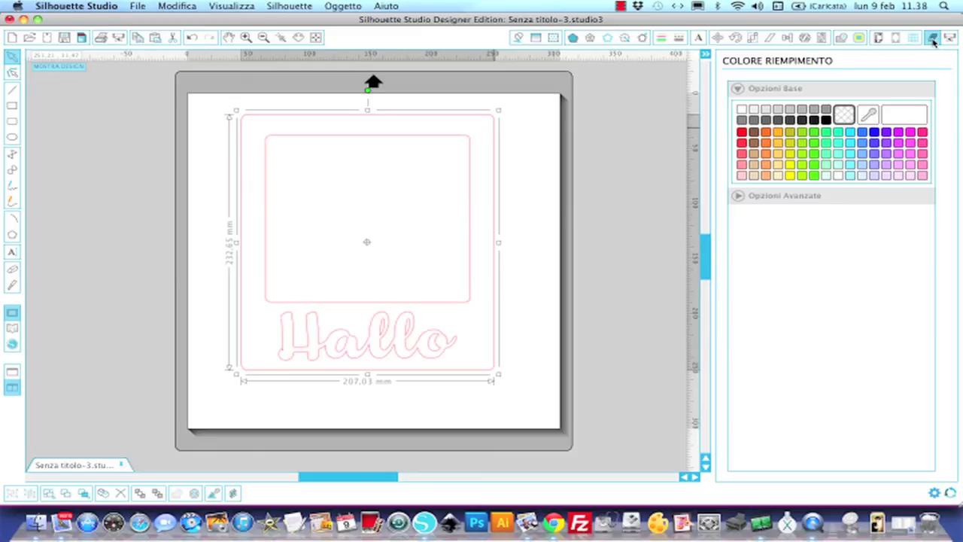